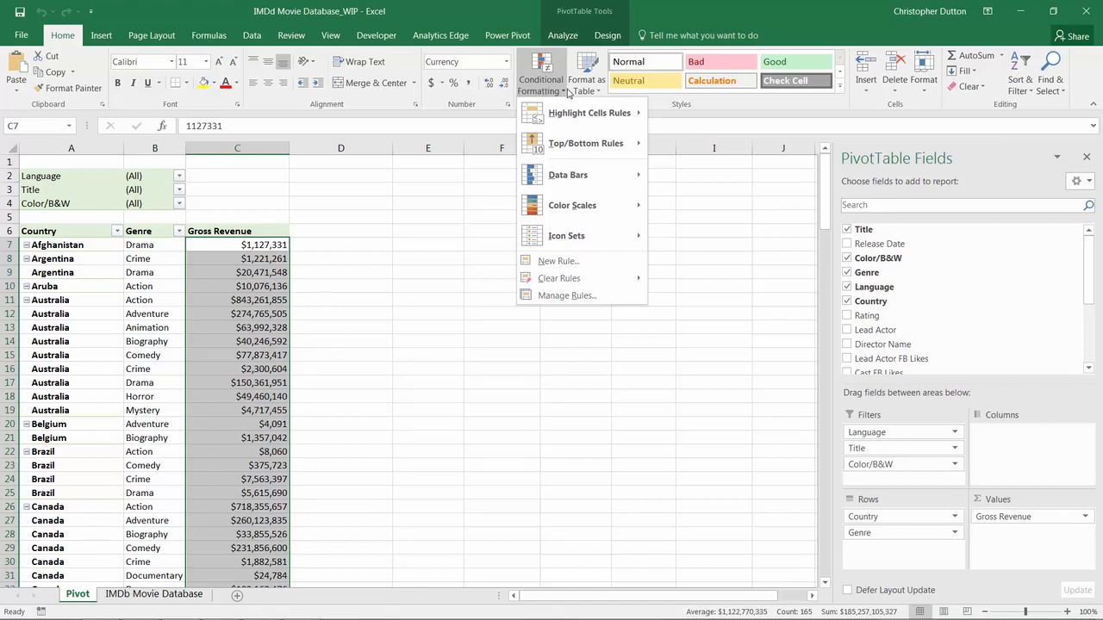
Step: Add a Greater Than 100000000 rule giving Gross Revenue values Green Fill with Dark Green Text
mouse_move(574, 116)
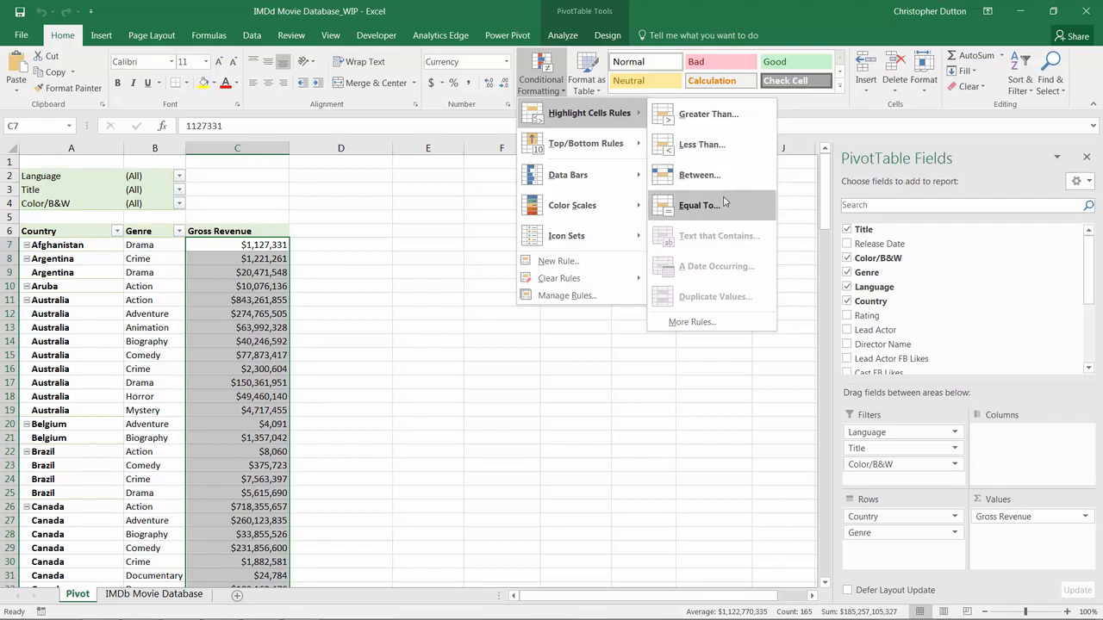
click(708, 115)
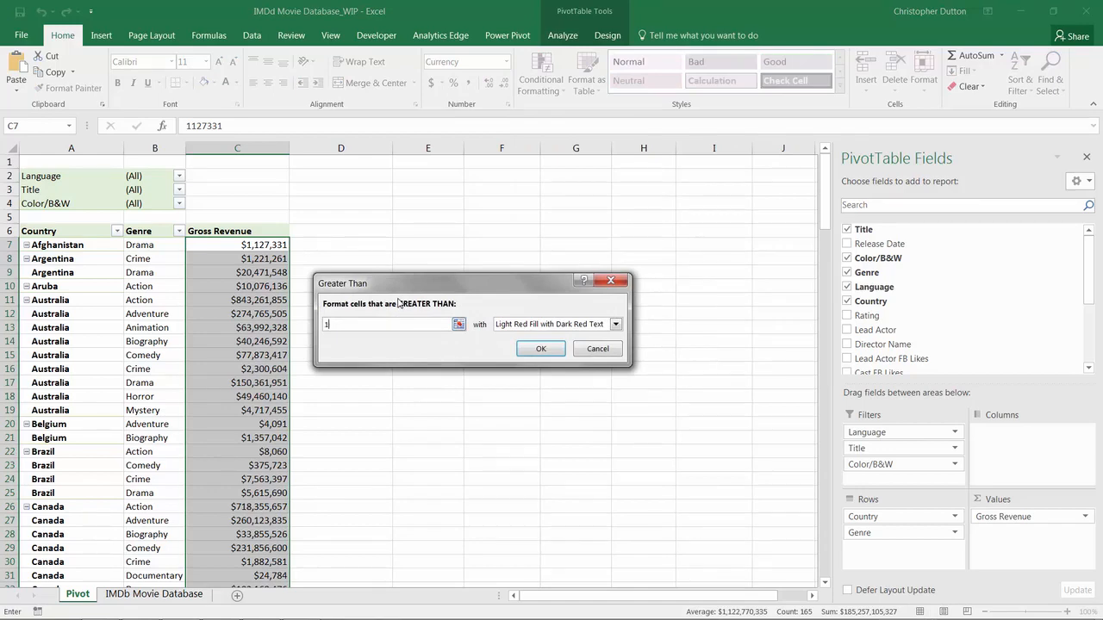
text(100000000)
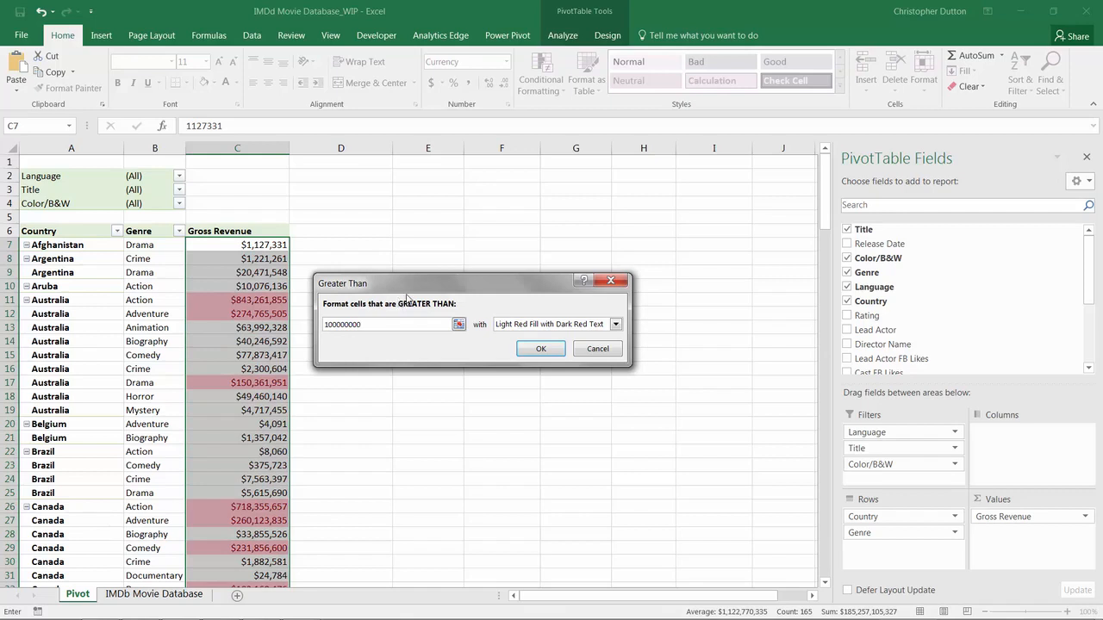
click(616, 324)
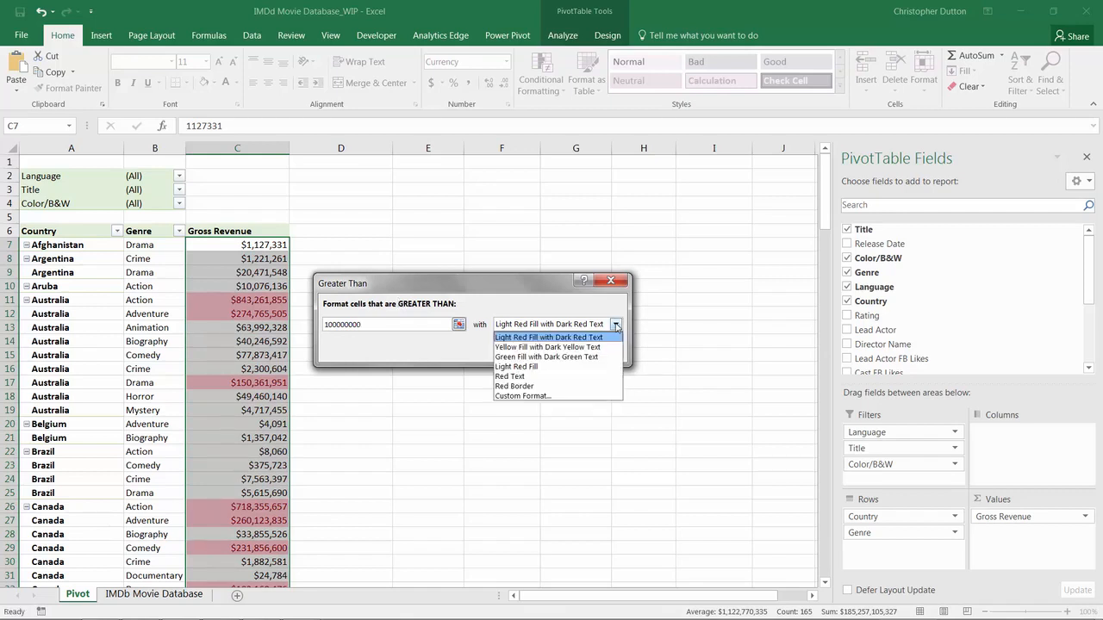
click(518, 357)
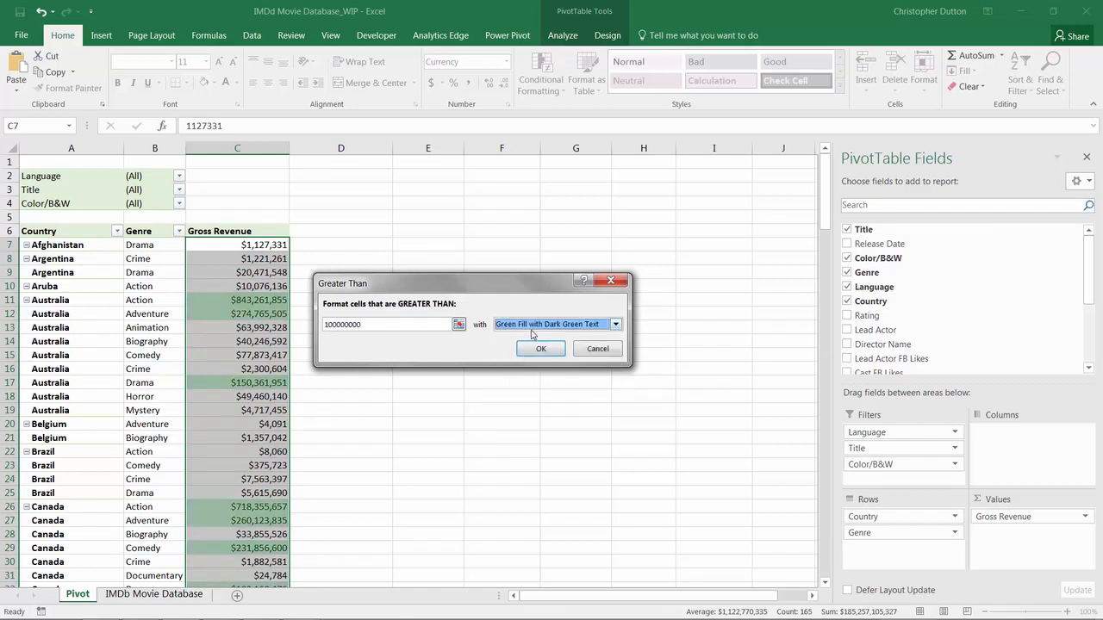
click(535, 349)
click(257, 337)
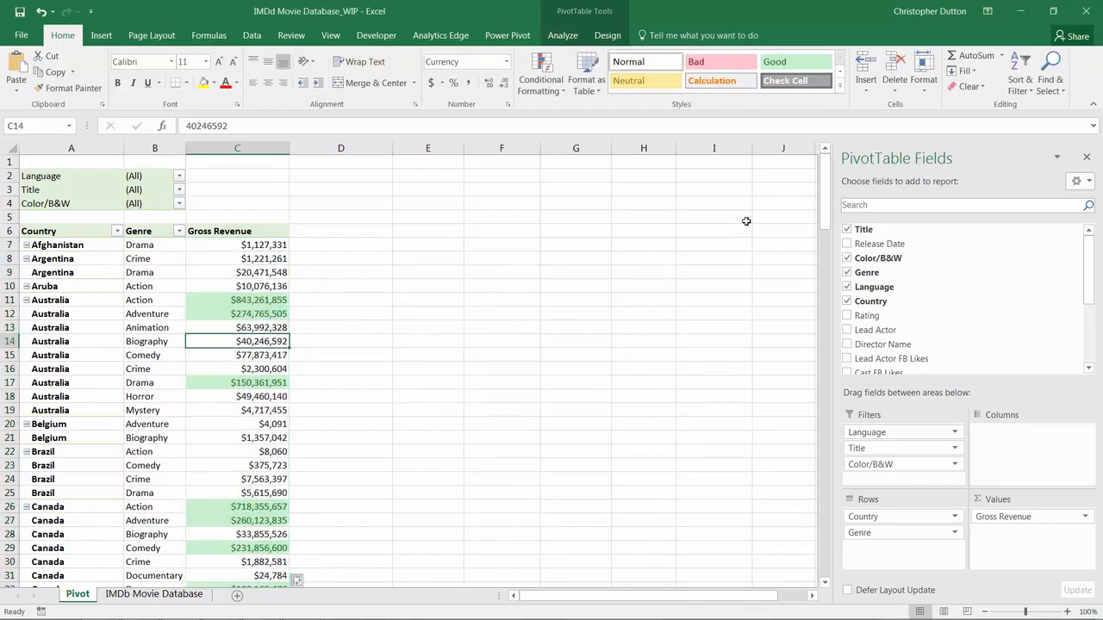
Step: Undo and redo the green highlighting rule, then bring up the Conditional Formatting options
drag(823, 185, 789, 179)
key(ctrl+space)
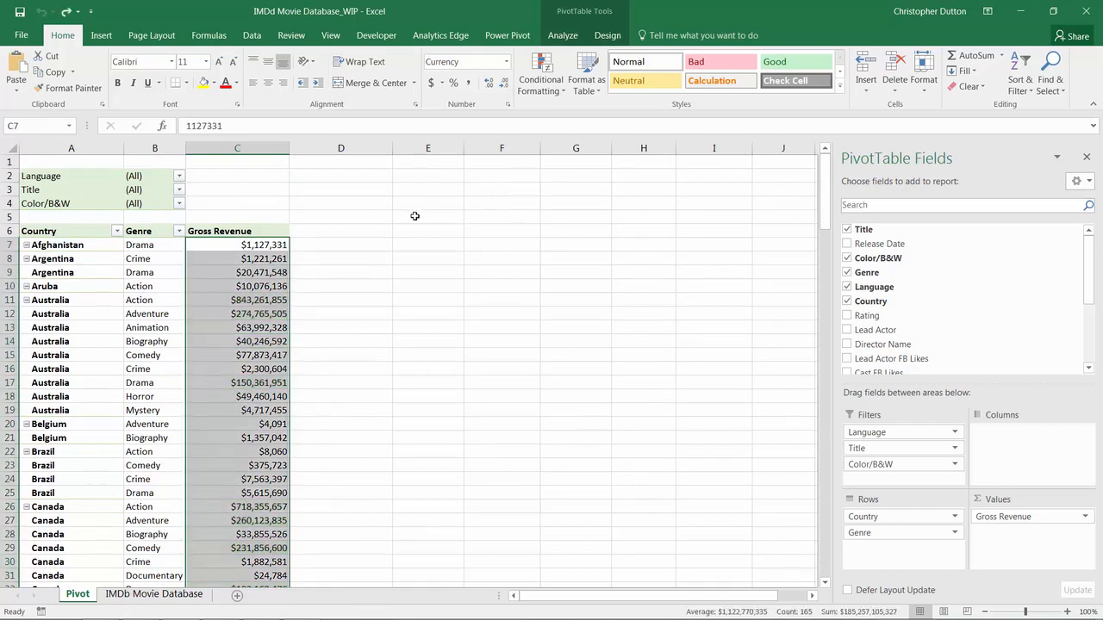
key(ctrl+y)
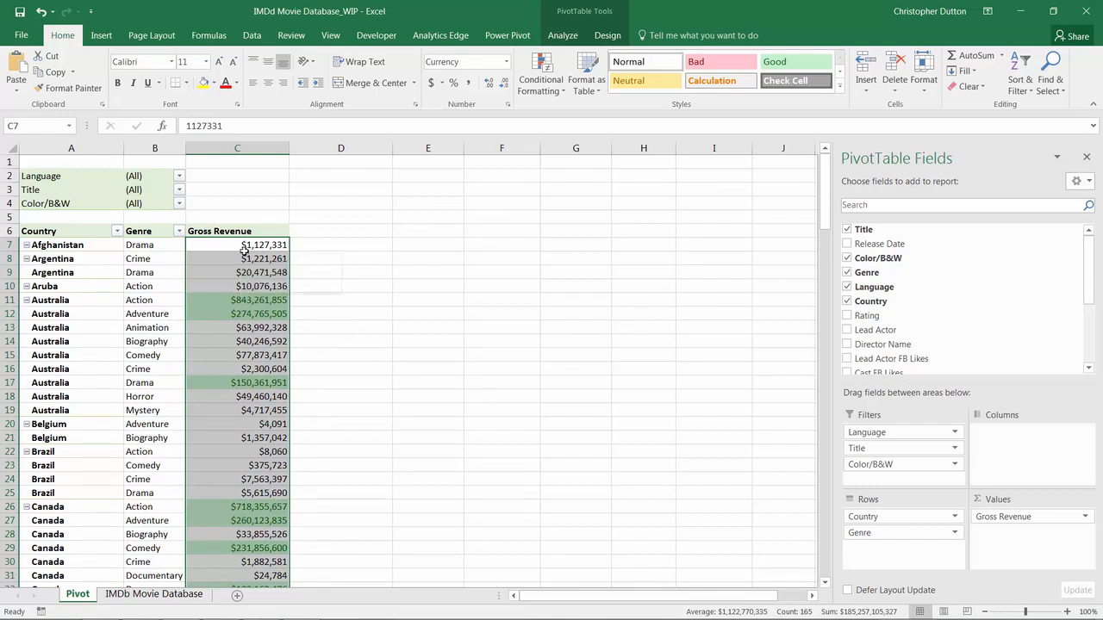
click(549, 89)
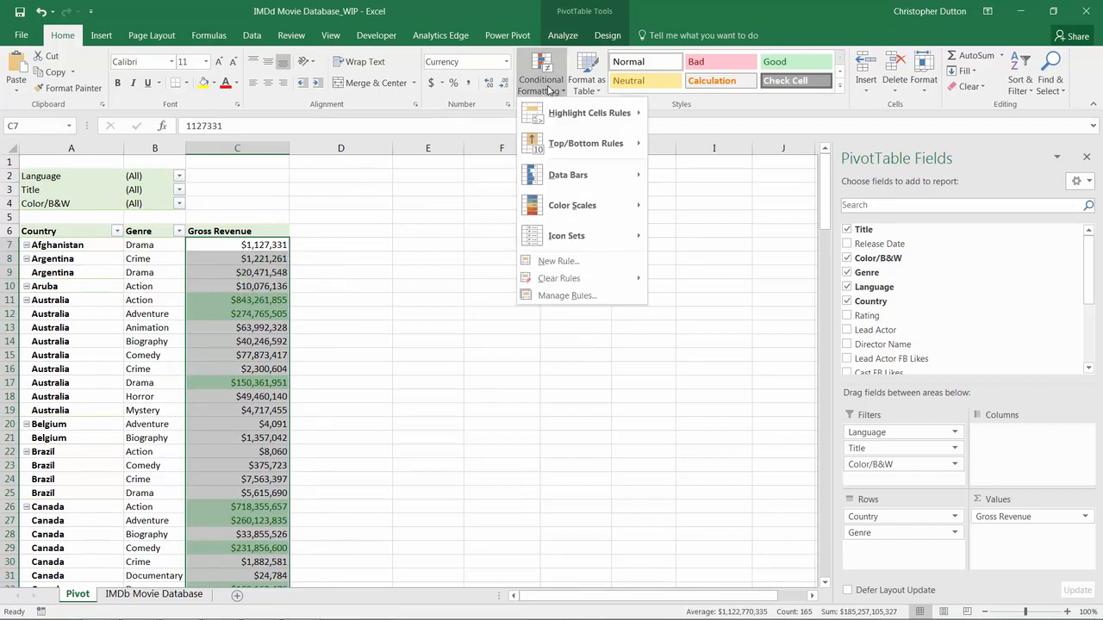
Step: Inspect the Cell Value > 100000000 rule in Manage Rules without changing it
click(564, 298)
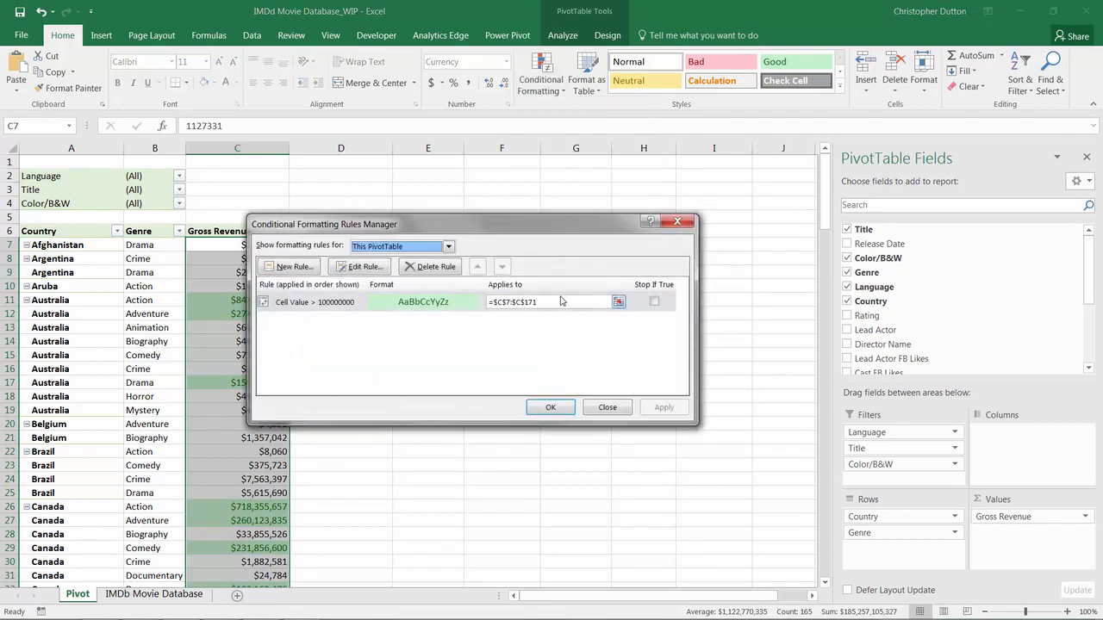
click(323, 306)
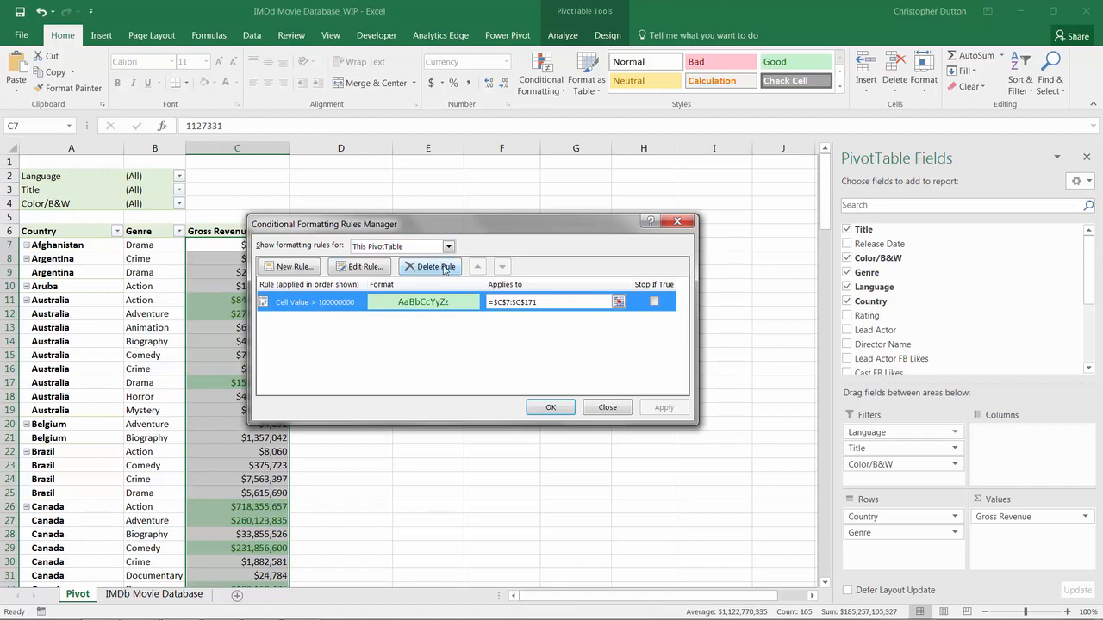
click(365, 268)
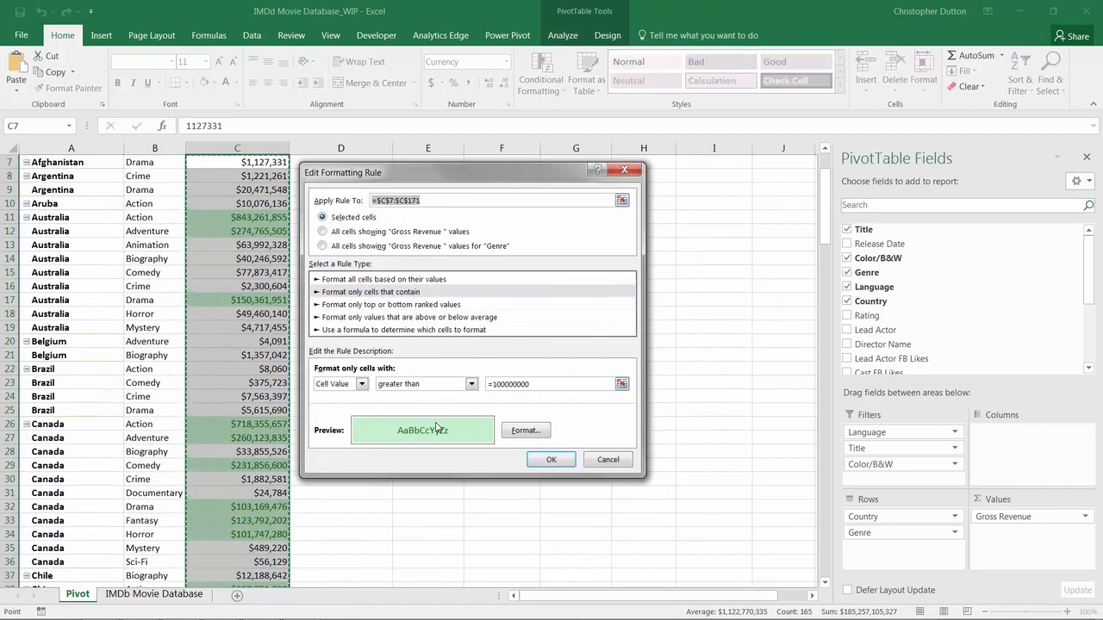
click(591, 460)
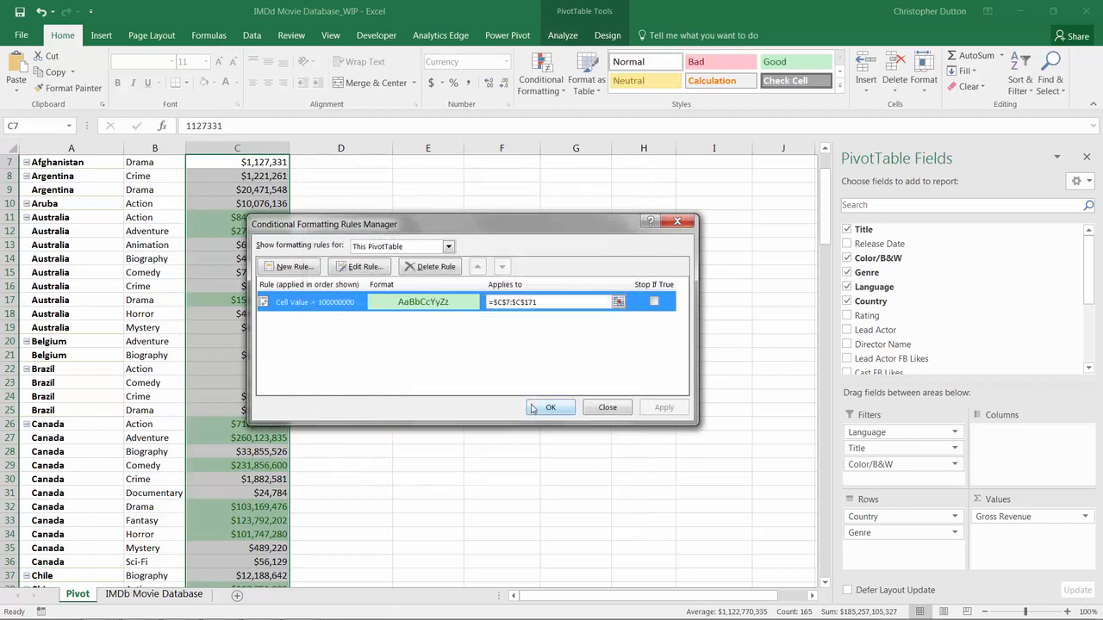
Step: Delete the greater-than 100000000 rule and apply the deletion
click(422, 268)
click(664, 408)
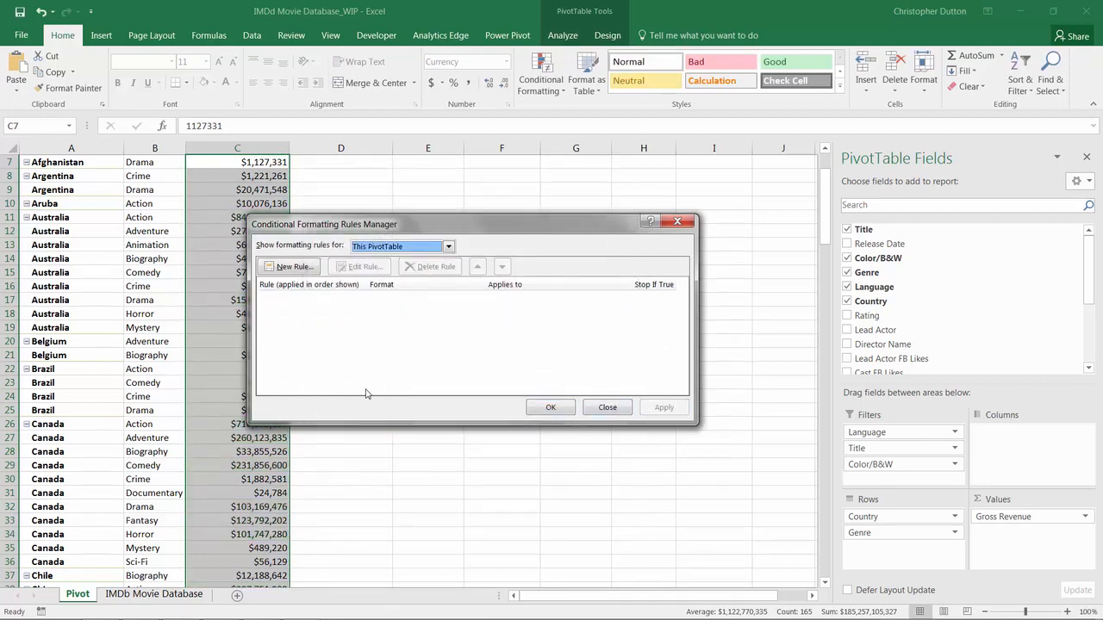
click(569, 410)
scroll(274, 259, up, 2)
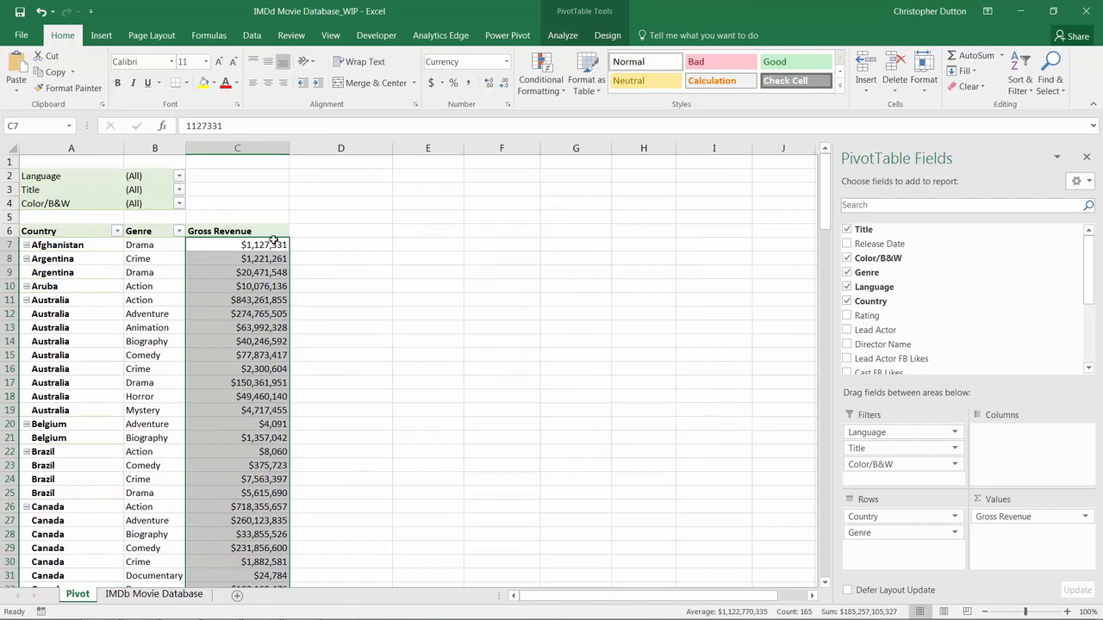
click(542, 86)
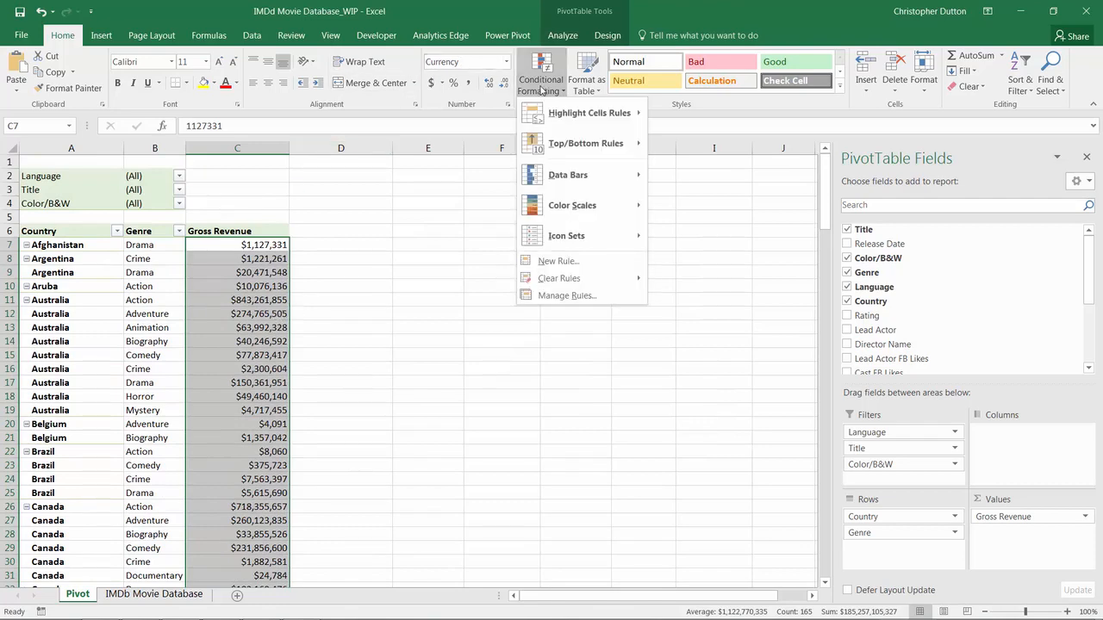
mouse_move(589, 144)
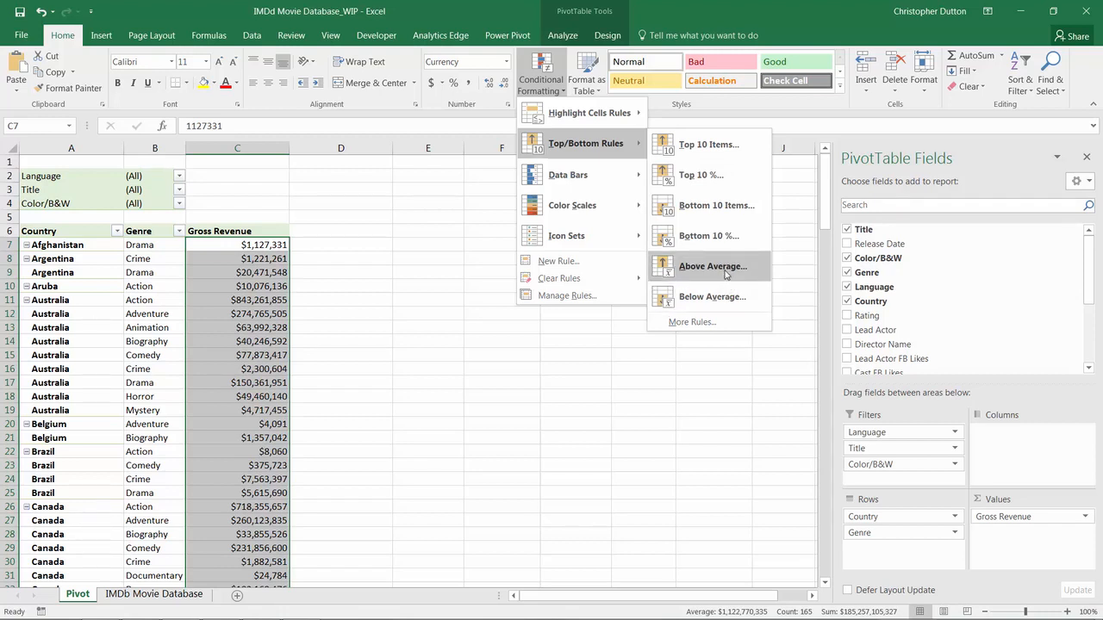
click(709, 145)
click(405, 311)
click(405, 312)
click(403, 313)
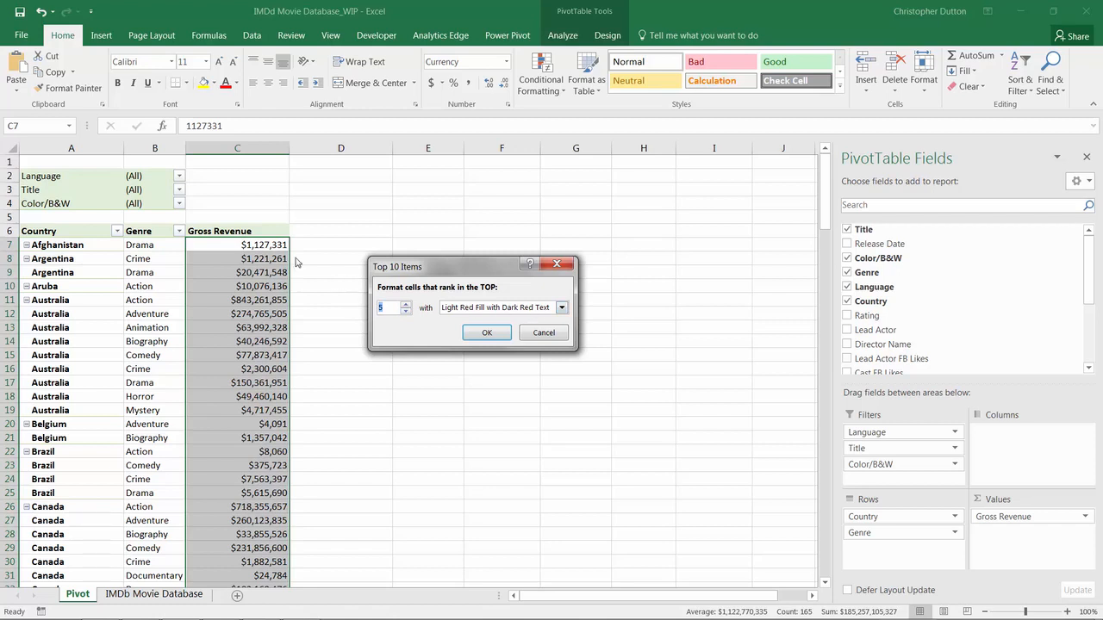
click(485, 334)
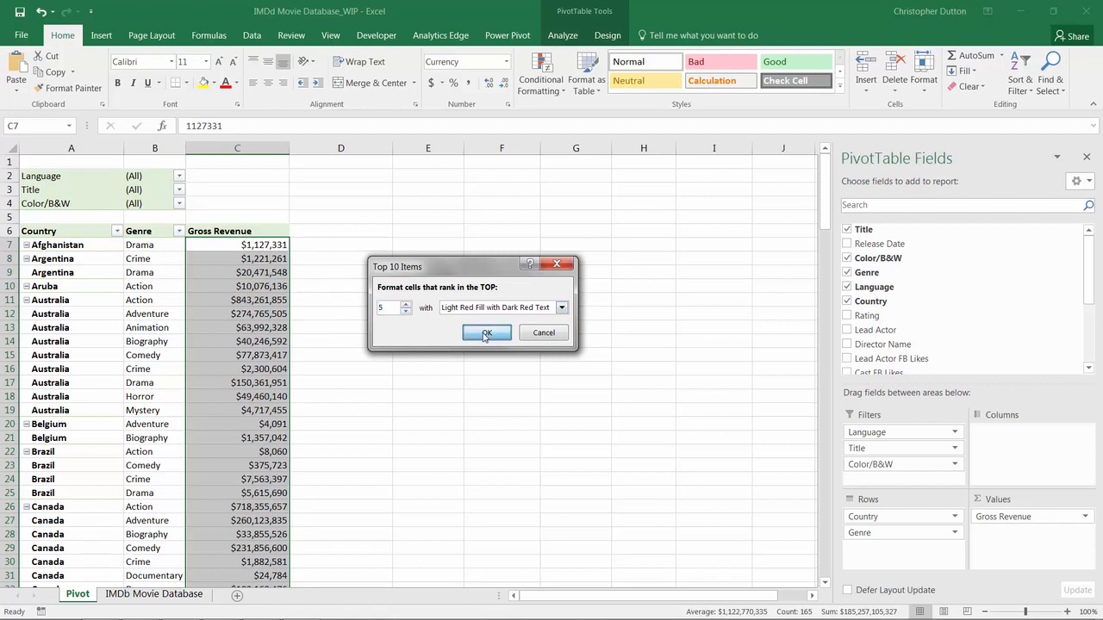
drag(826, 193, 786, 527)
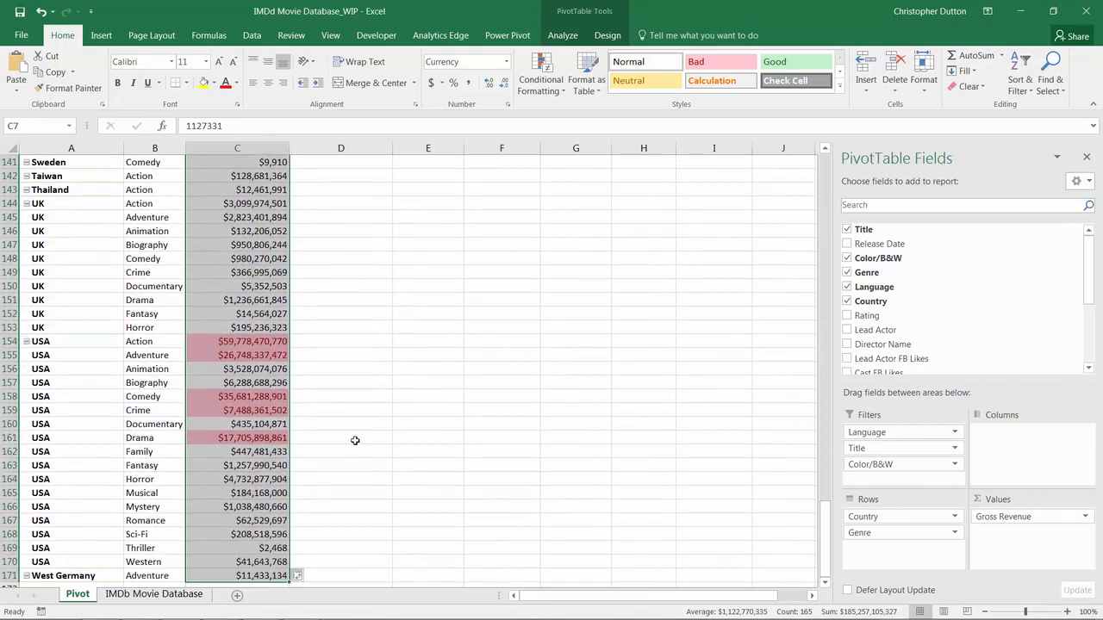
click(250, 342)
click(246, 355)
click(245, 394)
click(245, 410)
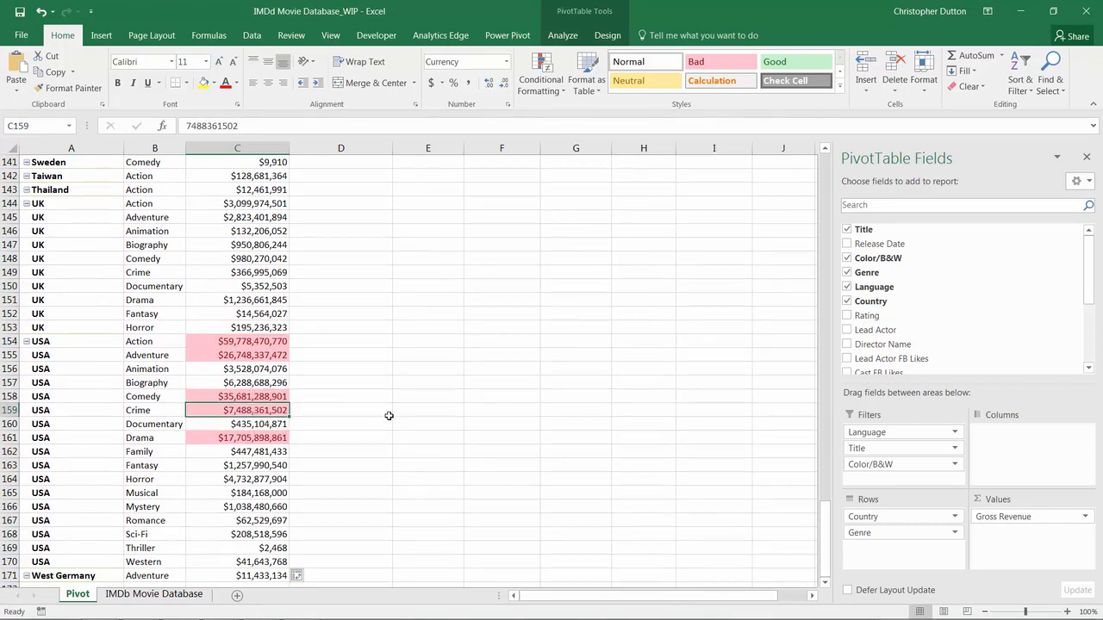
key(ctrl+space)
scroll(464, 313, up, 2)
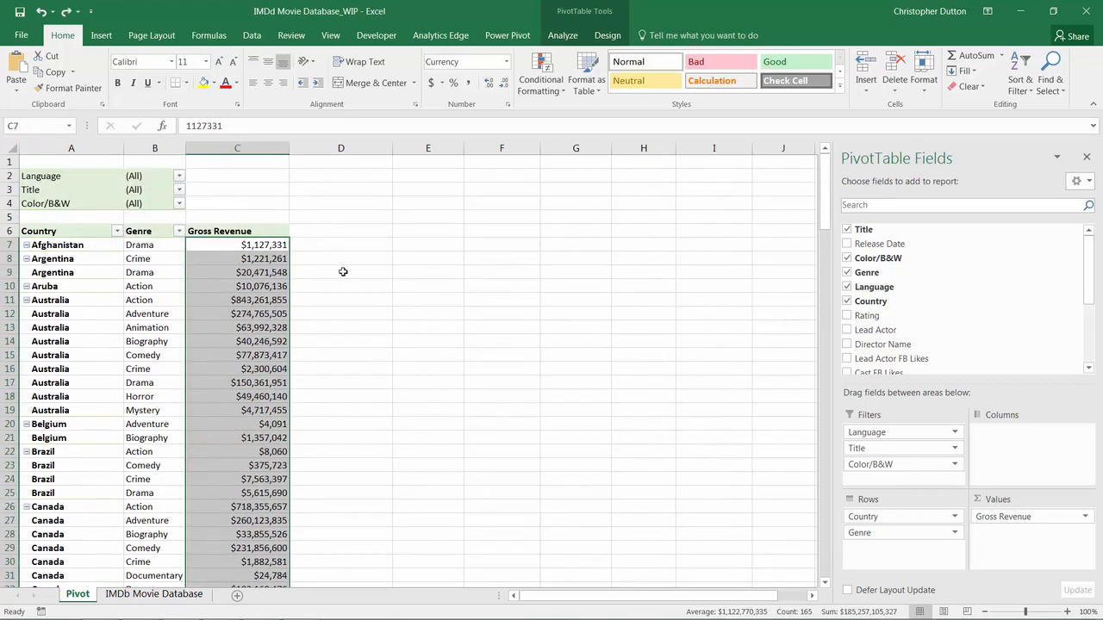
click(530, 79)
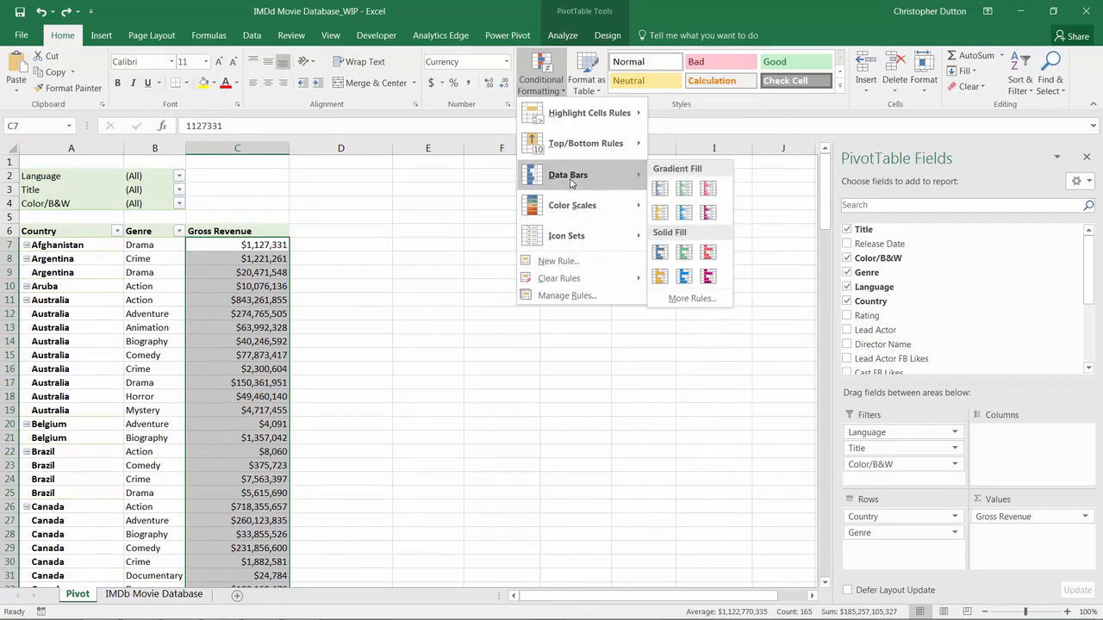
click(661, 252)
click(255, 326)
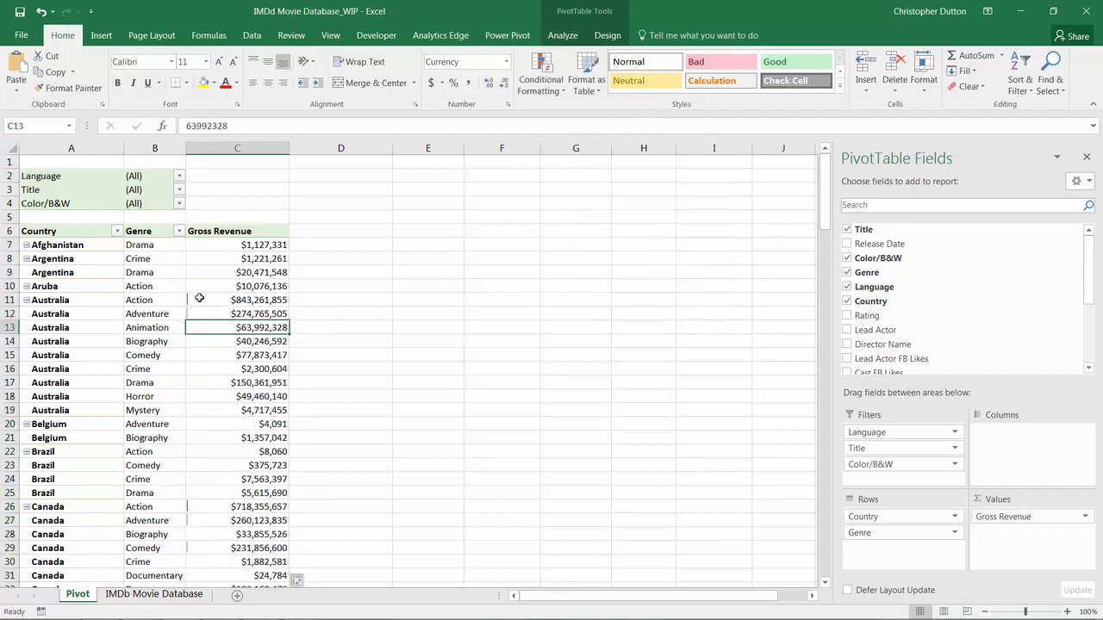
drag(823, 177, 788, 517)
scroll(788, 517, down, 2)
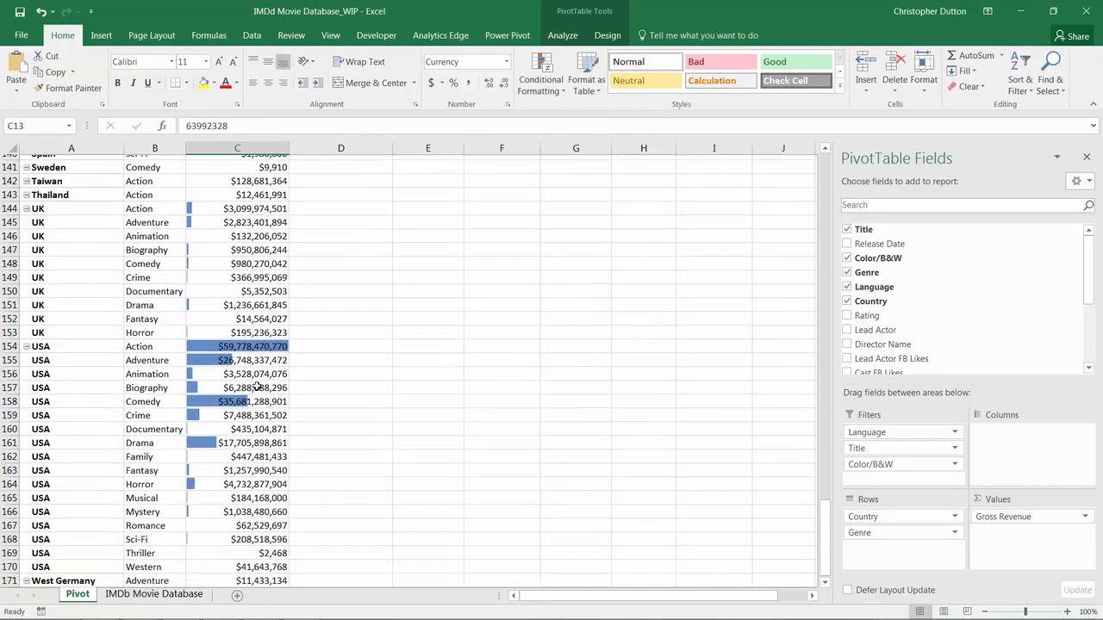
mouse_move(250, 332)
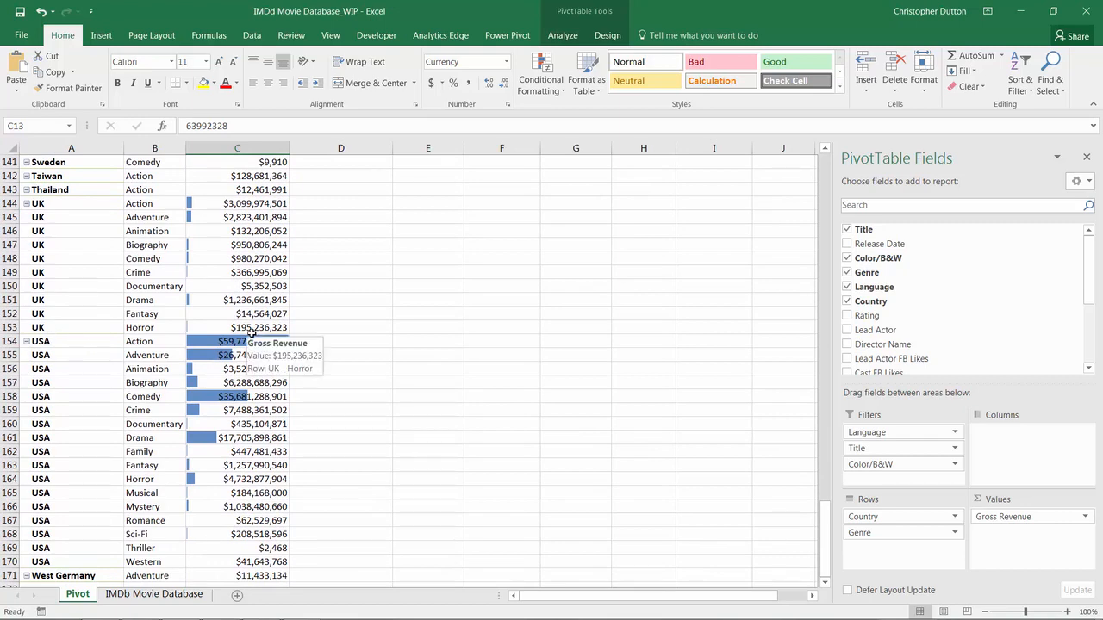
mouse_move(261, 310)
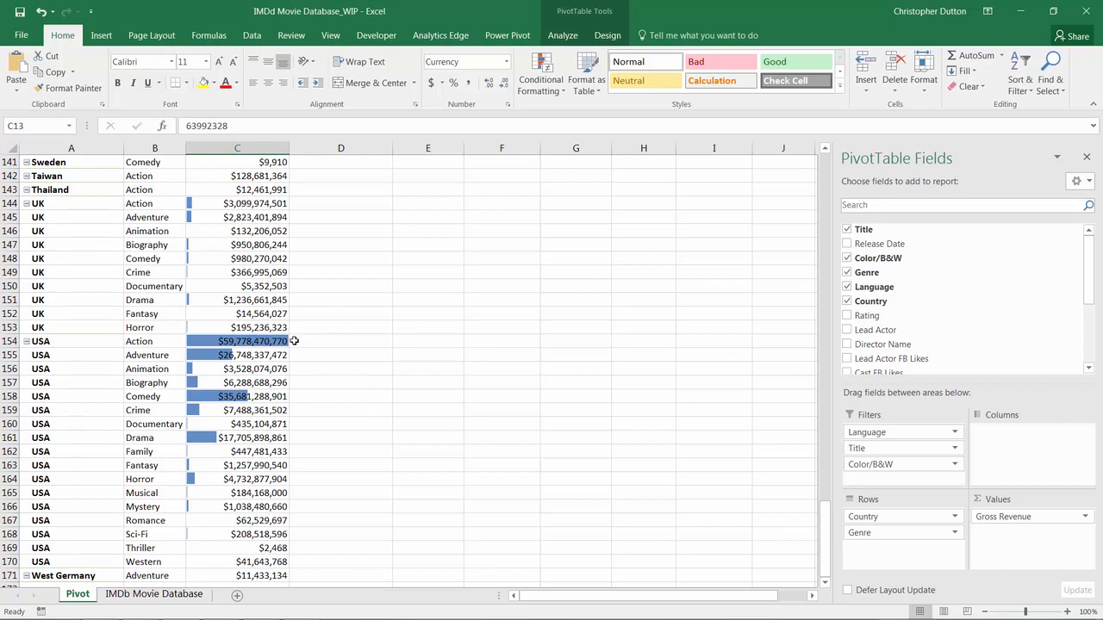
scroll(295, 341, down, 2)
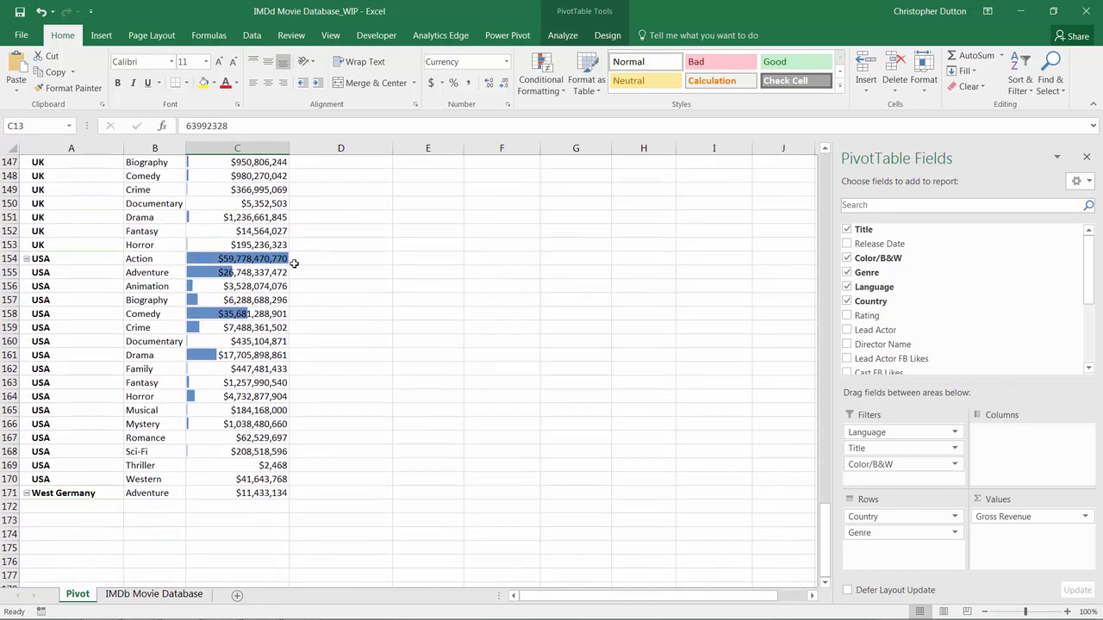
scroll(295, 298, up, 13)
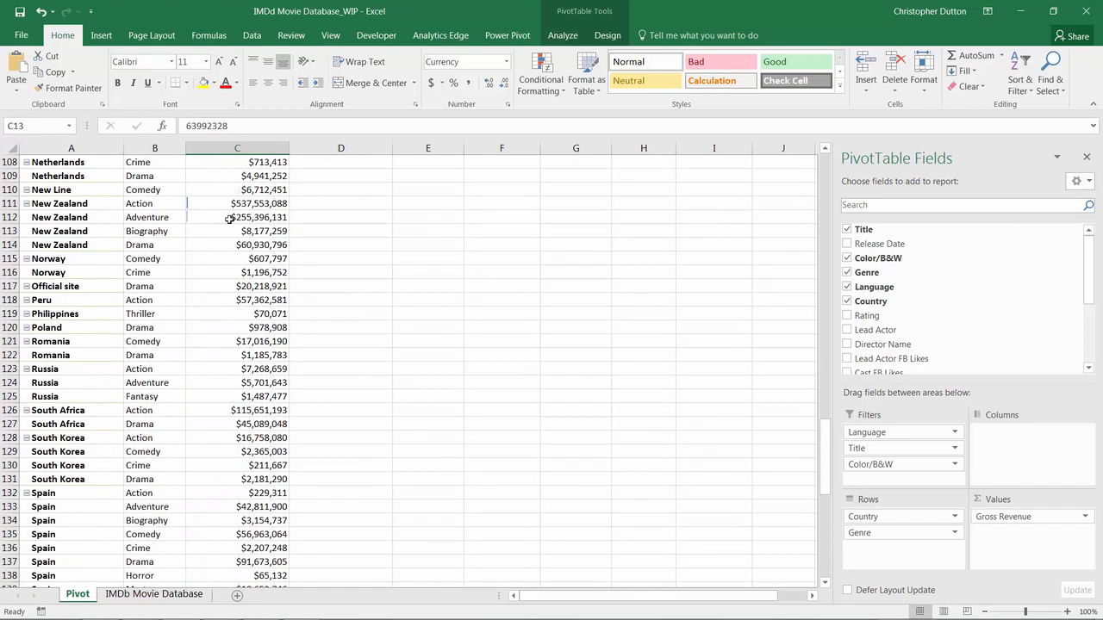
scroll(223, 403, down, 10)
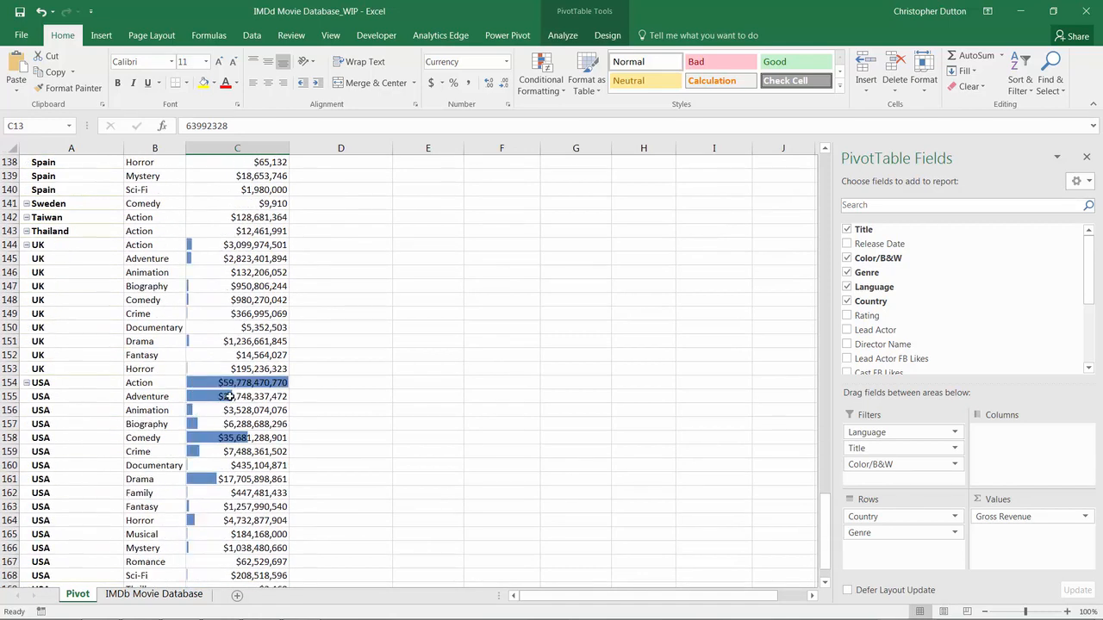
scroll(273, 412, down, 3)
scroll(273, 413, down, 1)
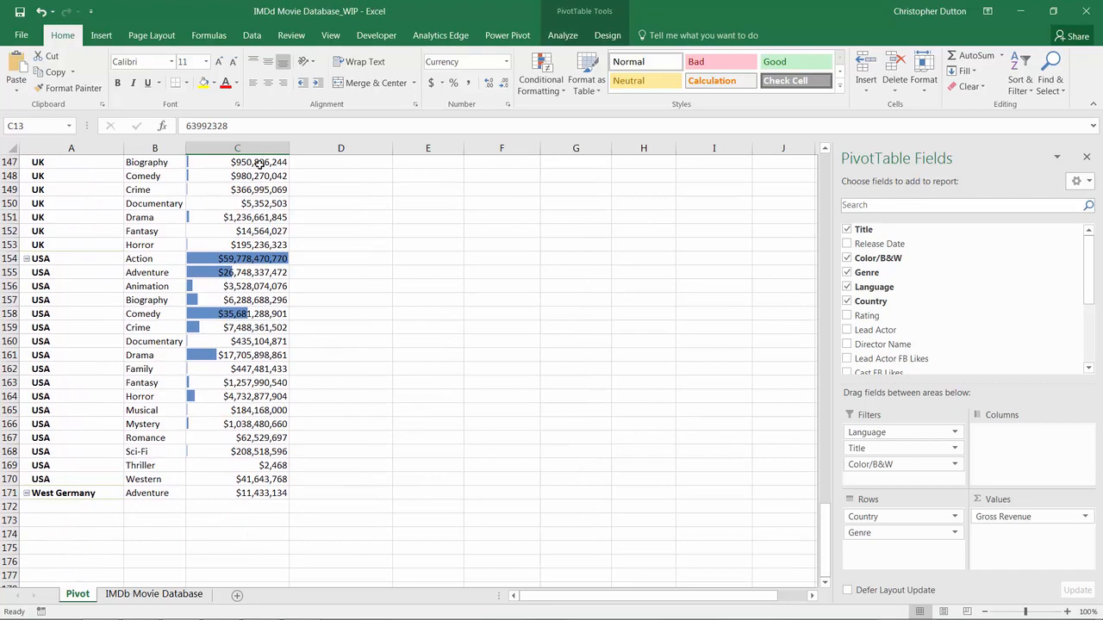
Step: Move Country from Rows to Filters so revenue is summarised by Genre alone, then select Action's value
drag(264, 492, 222, 190)
drag(825, 221, 804, 176)
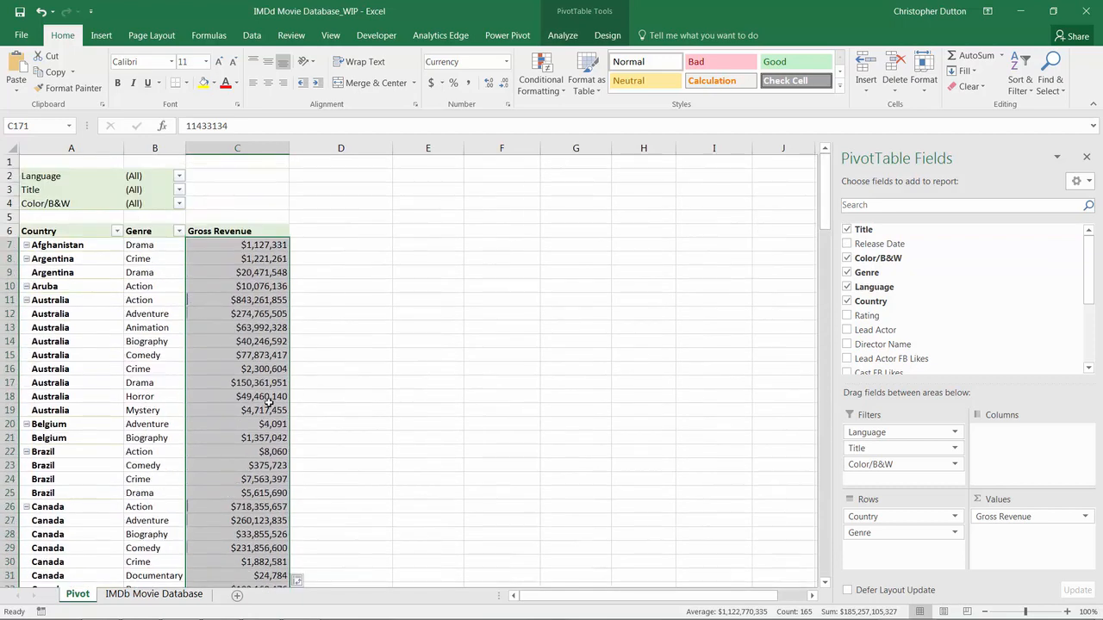
drag(879, 521, 883, 481)
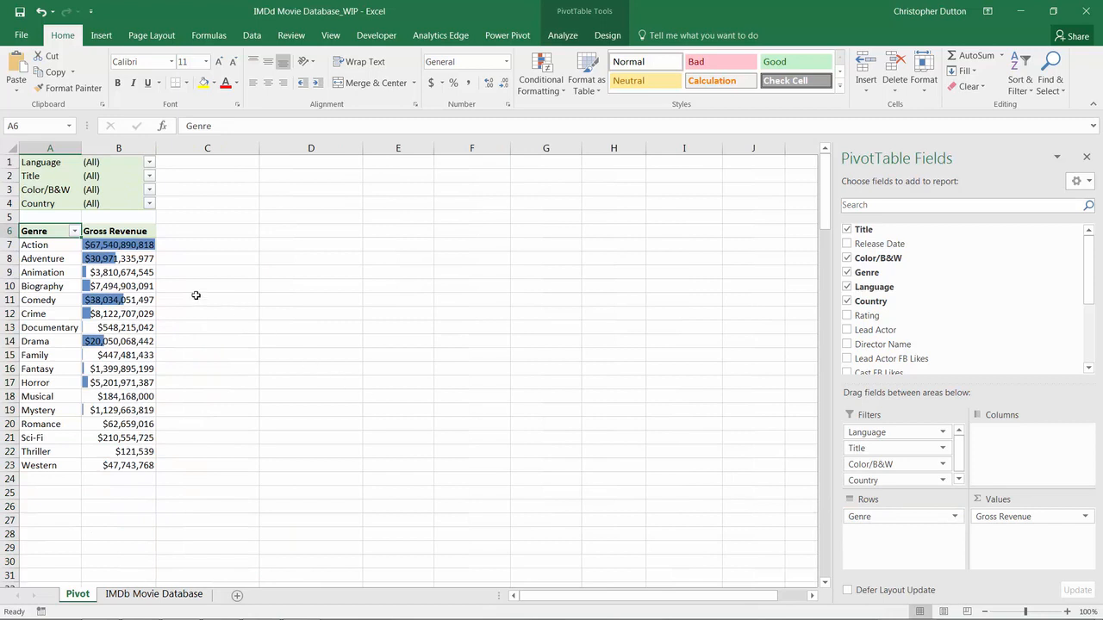
click(121, 243)
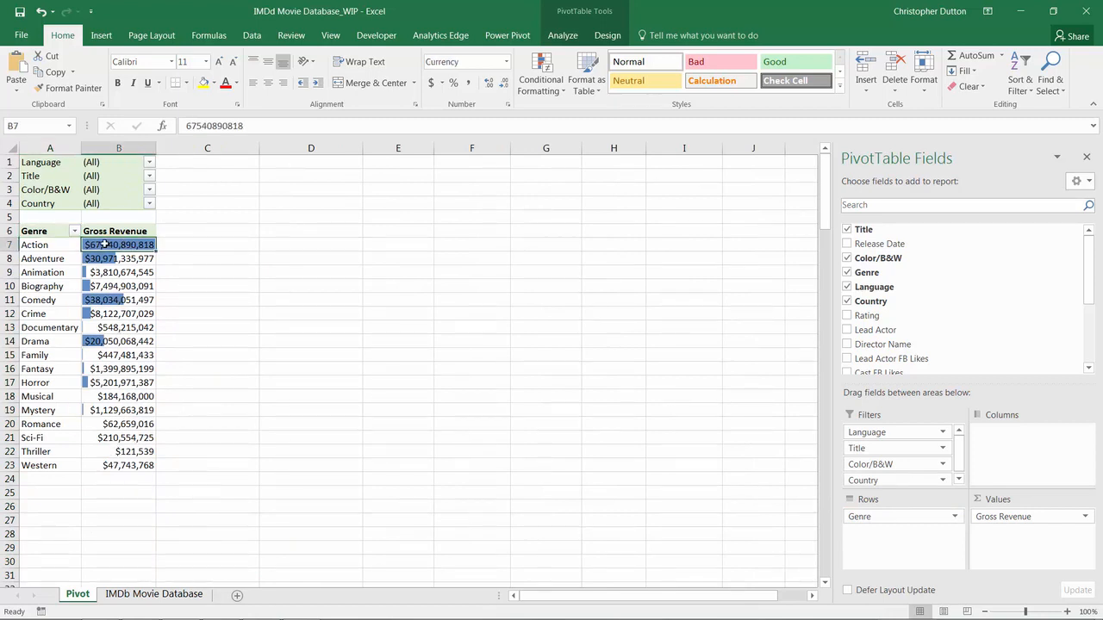
mouse_move(102, 248)
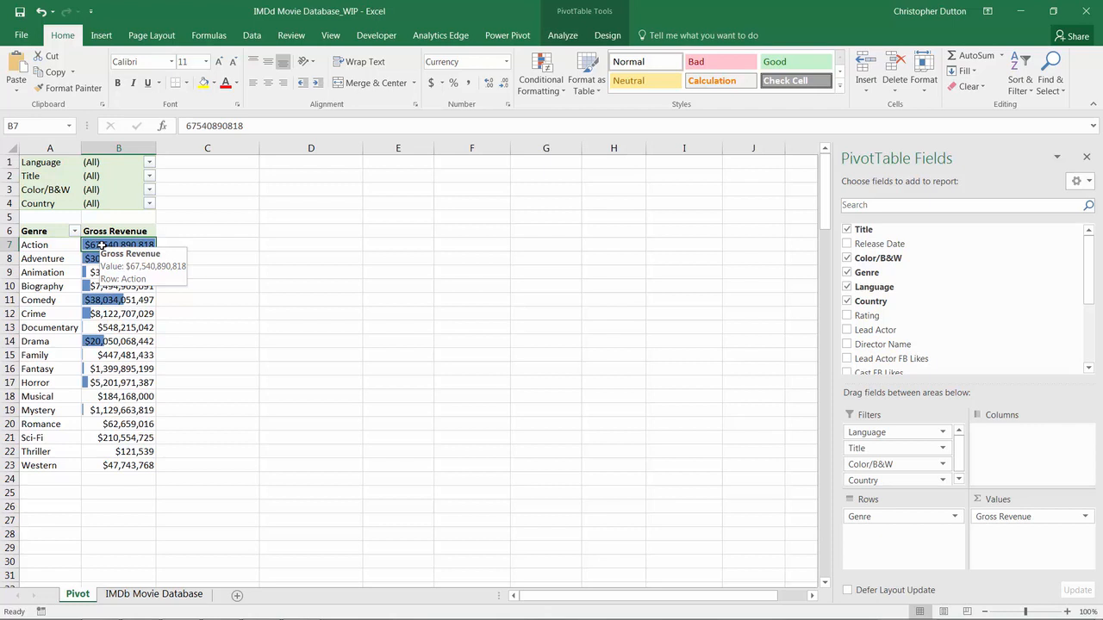
Step: Select genre revenues B7:B23 and review their Data Bar rule in Manage Rules
shift+click(125, 466)
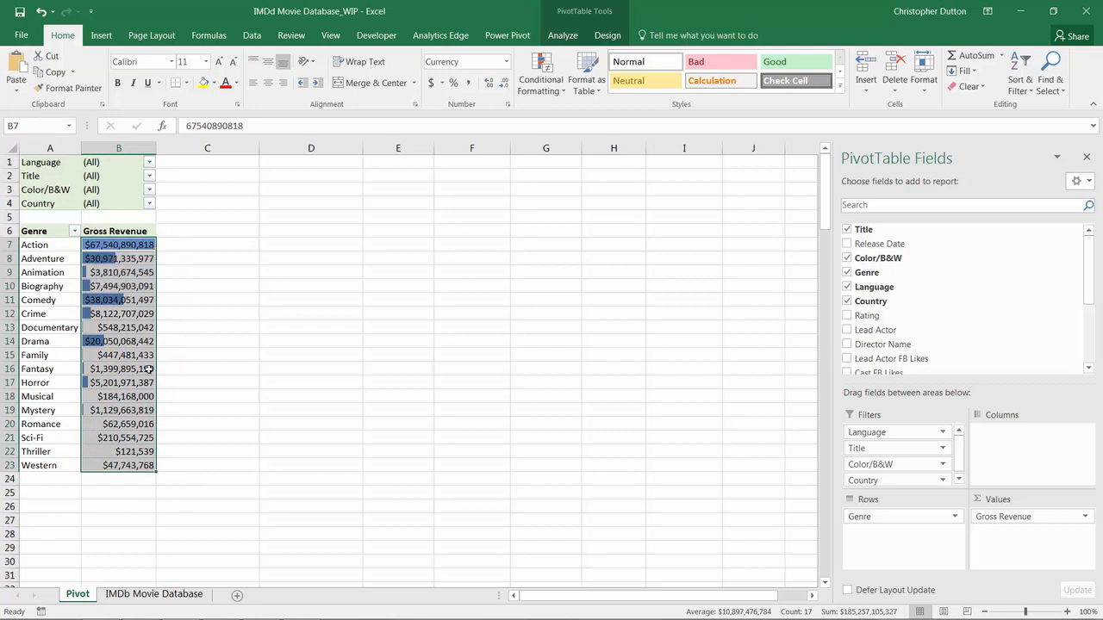
click(538, 86)
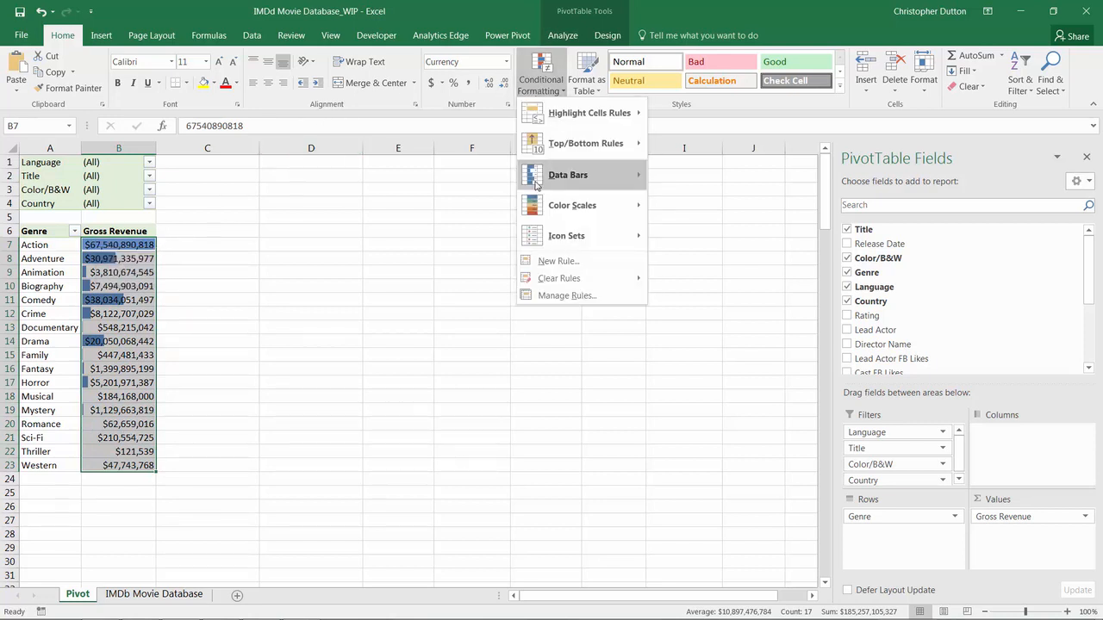
click(575, 297)
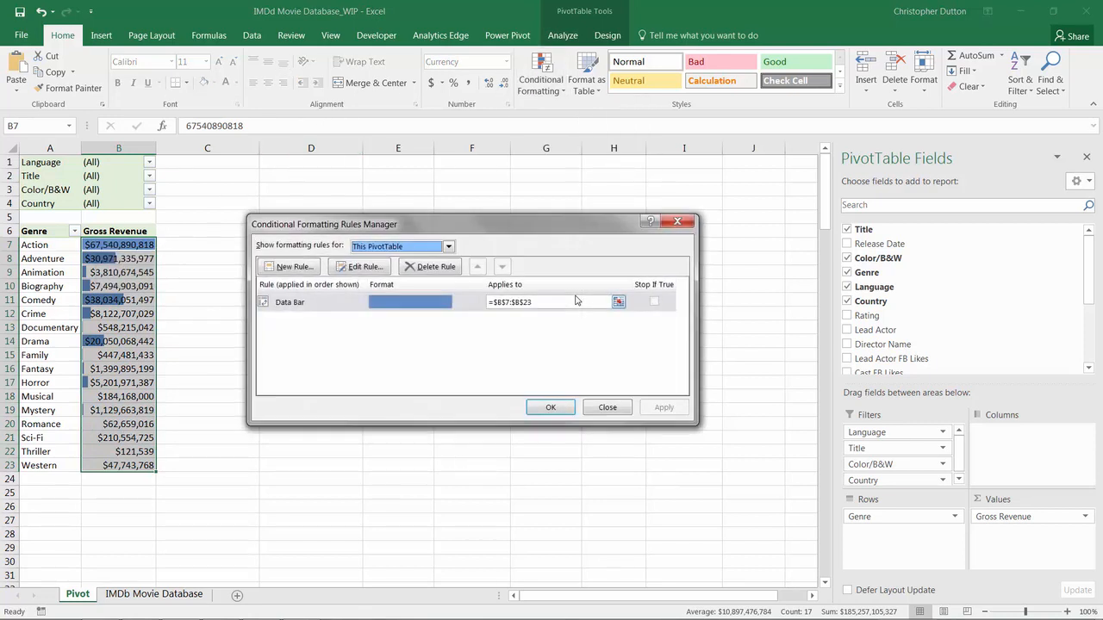
click(379, 300)
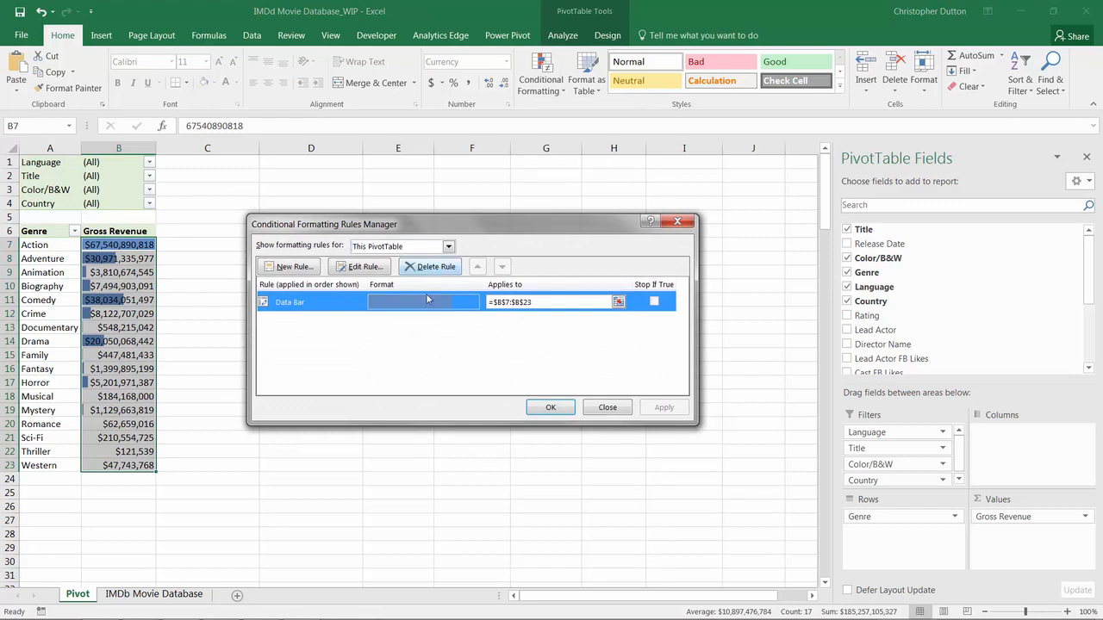
click(607, 407)
Step: Clear the data bars from the selected revenue cells
click(542, 84)
mouse_move(577, 279)
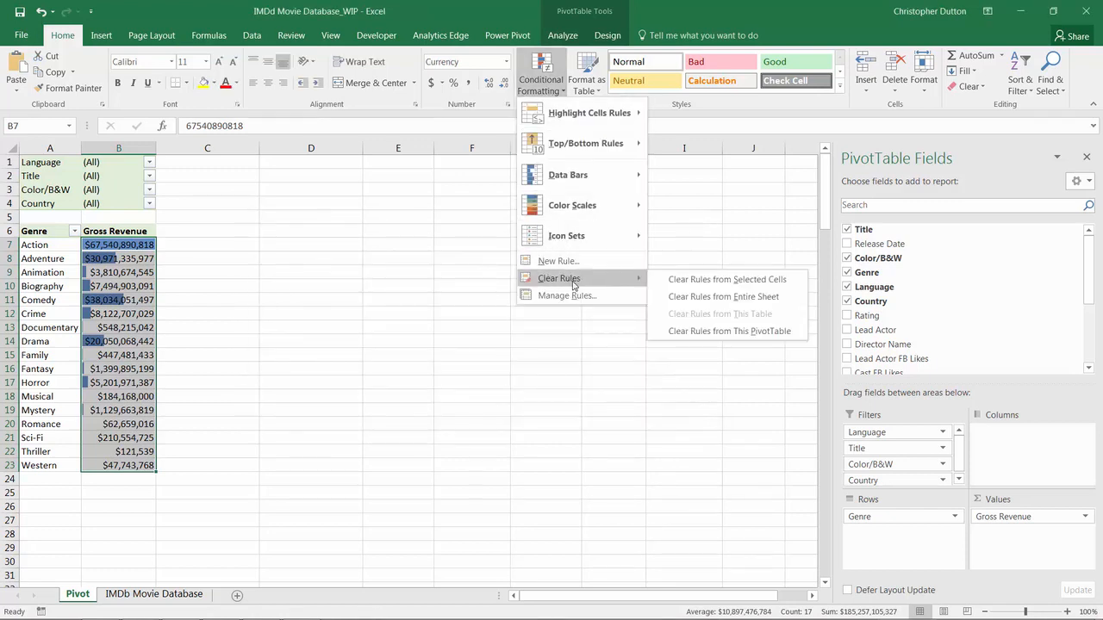
click(710, 284)
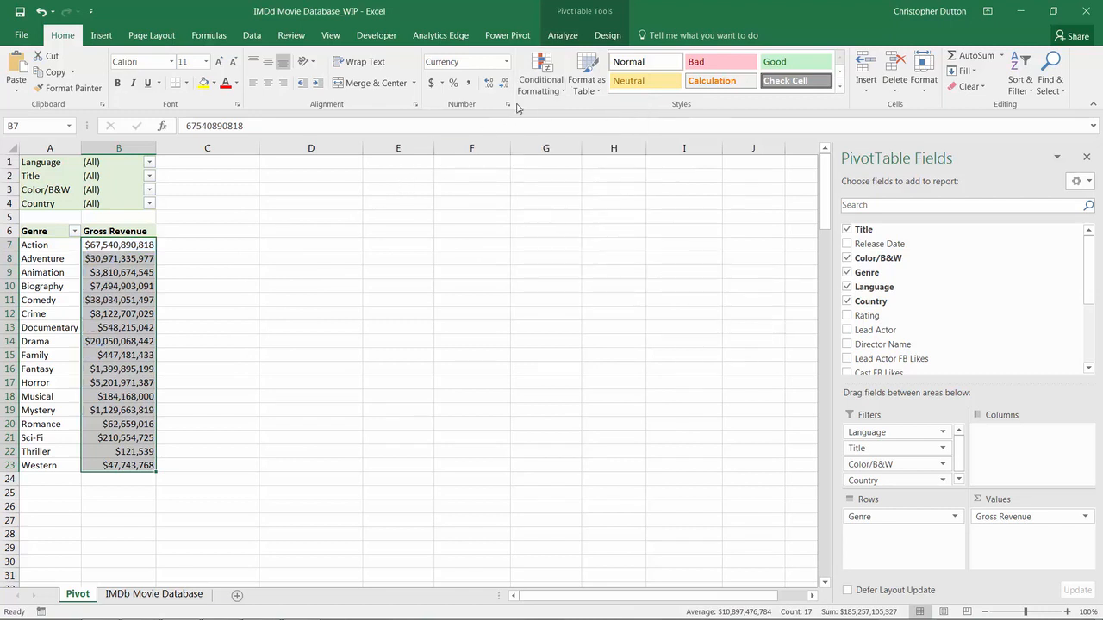
click(540, 84)
Step: Apply the Green-Yellow-Red Color Scale to the genre revenues, then reselect B7:B23
mouse_move(583, 206)
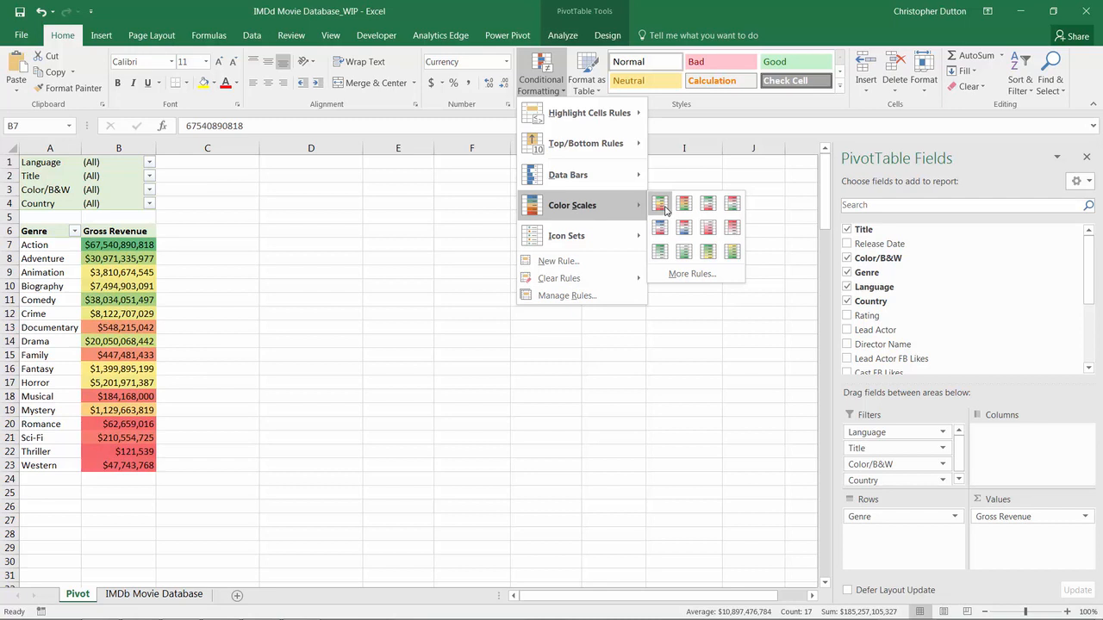
click(660, 205)
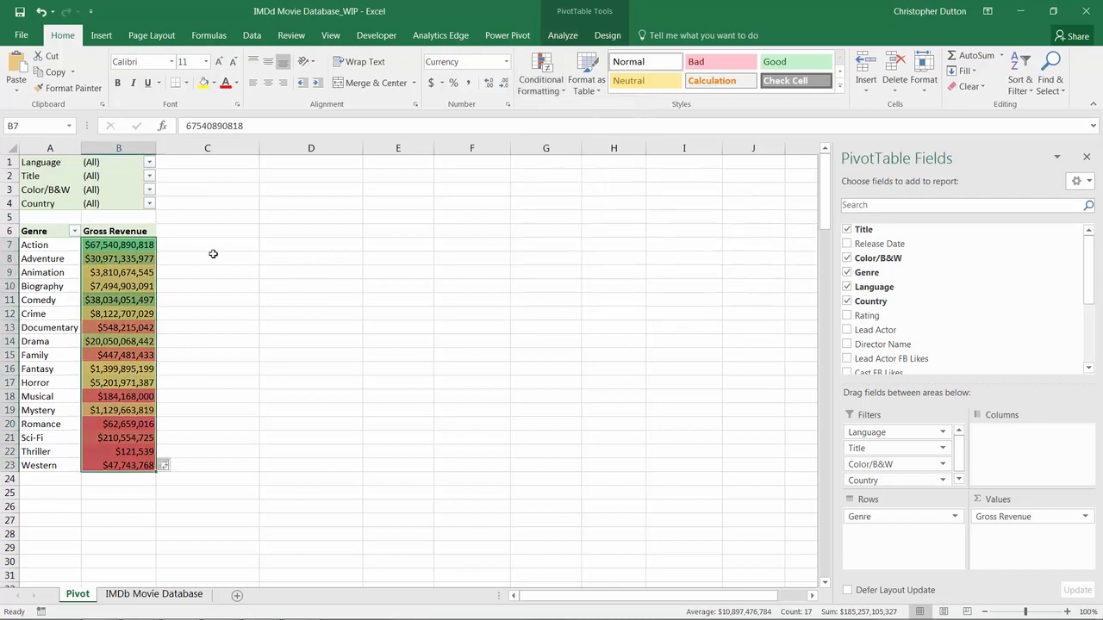
click(110, 272)
mouse_move(150, 324)
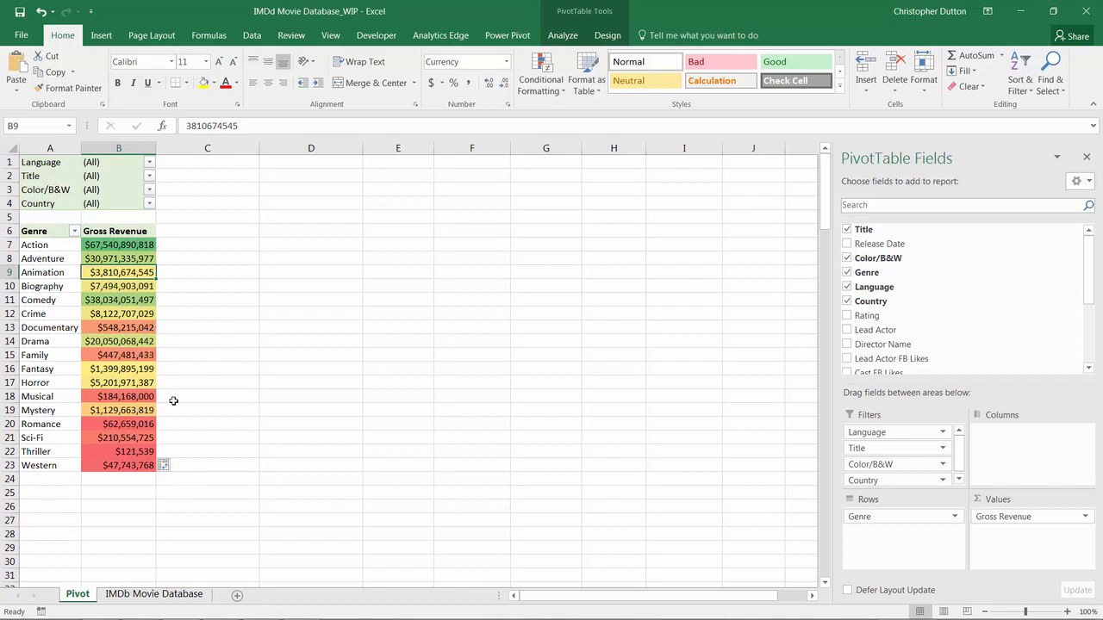
click(148, 244)
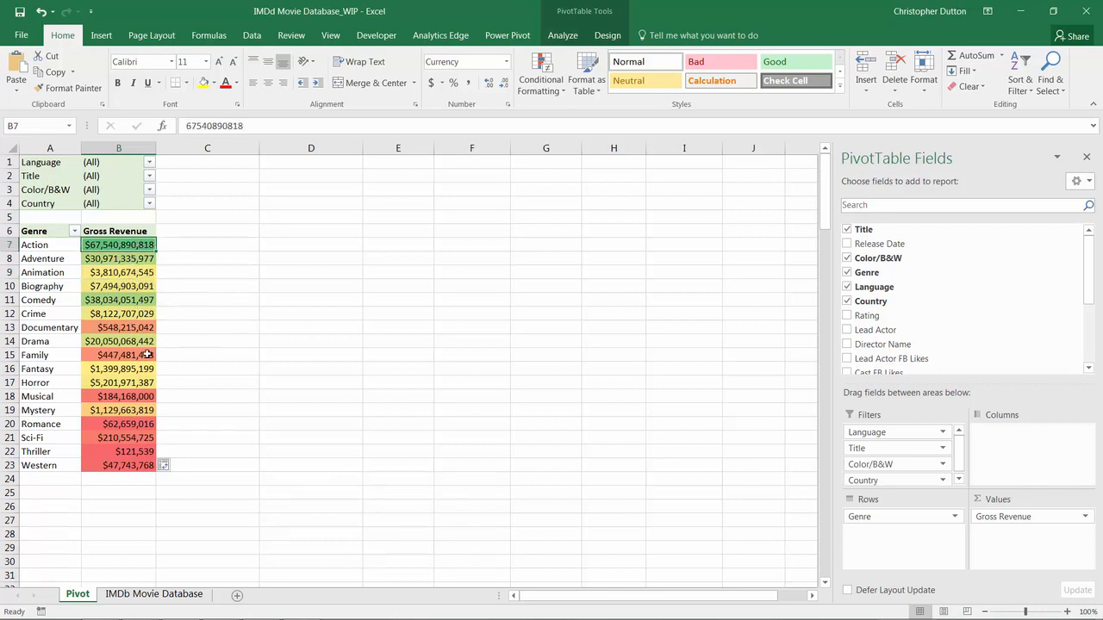
mouse_move(140, 355)
shift+click(105, 467)
Step: Clear the colour scale from the selected genre revenue cells
click(541, 70)
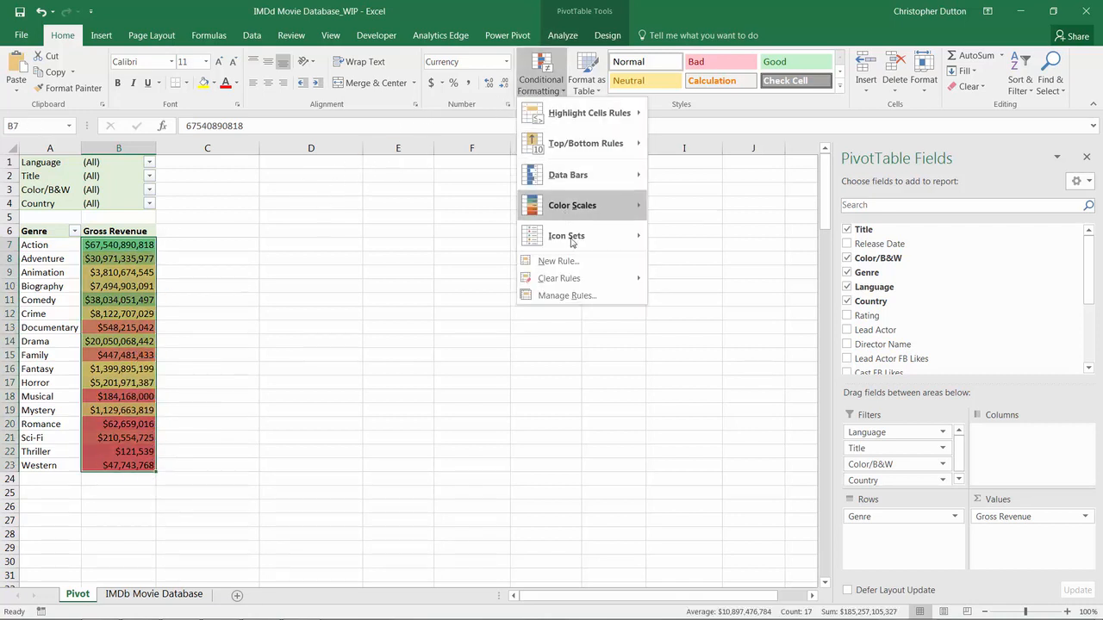
mouse_move(576, 280)
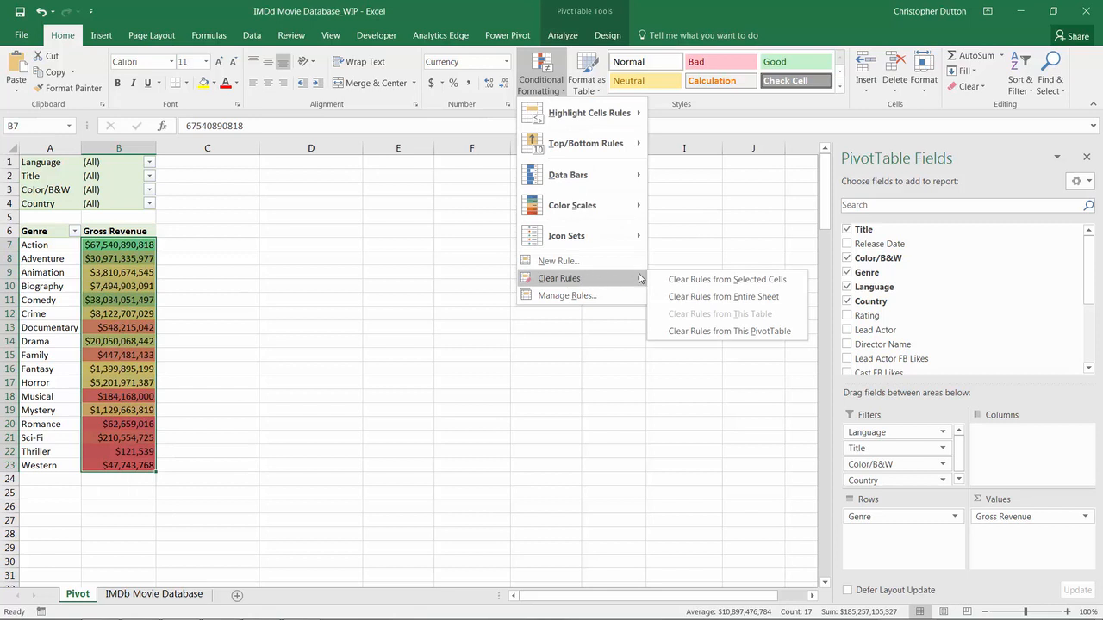
click(685, 281)
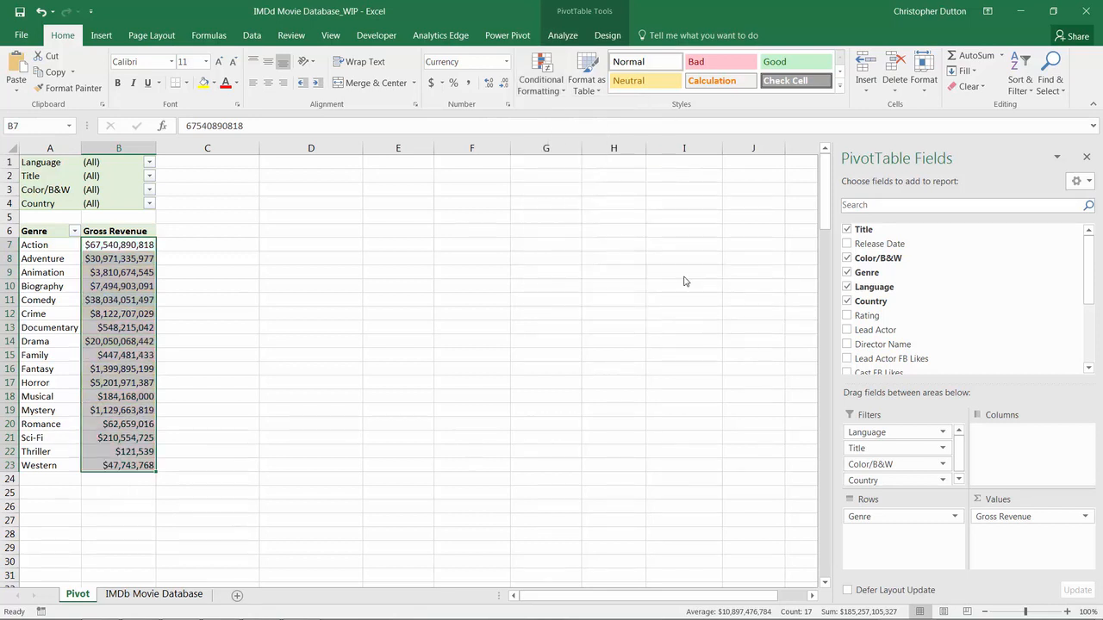
Step: Apply the 3 Flags icon set to the genre revenues
click(541, 71)
mouse_move(595, 237)
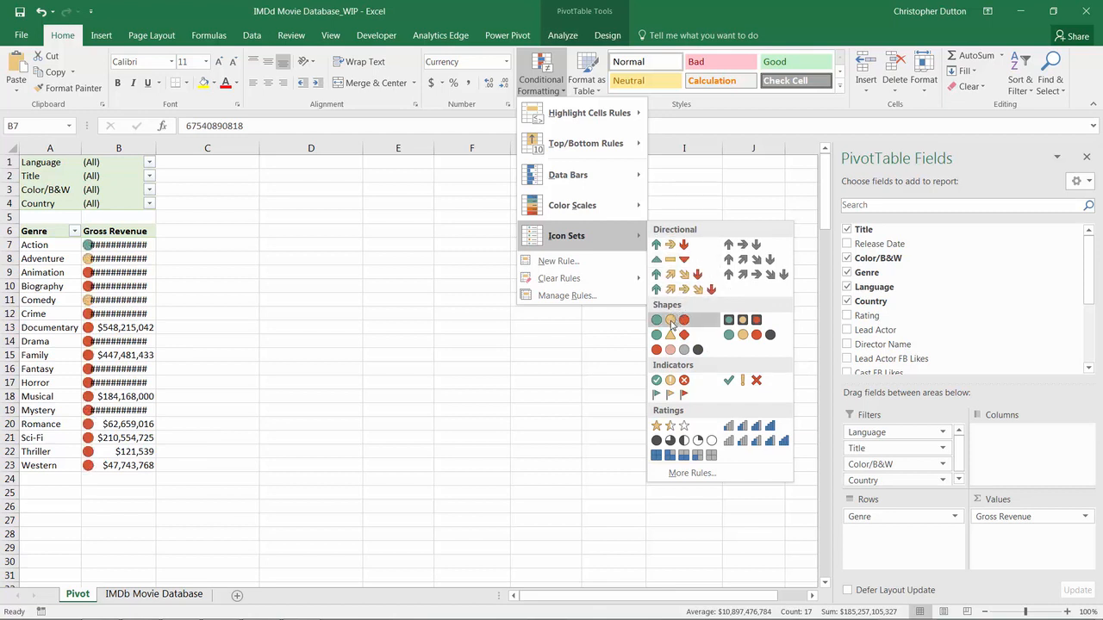
click(687, 395)
Step: Widen column B to fit flagged revenues and review the Icon Set rule's thresholds unchanged
drag(156, 145, 182, 145)
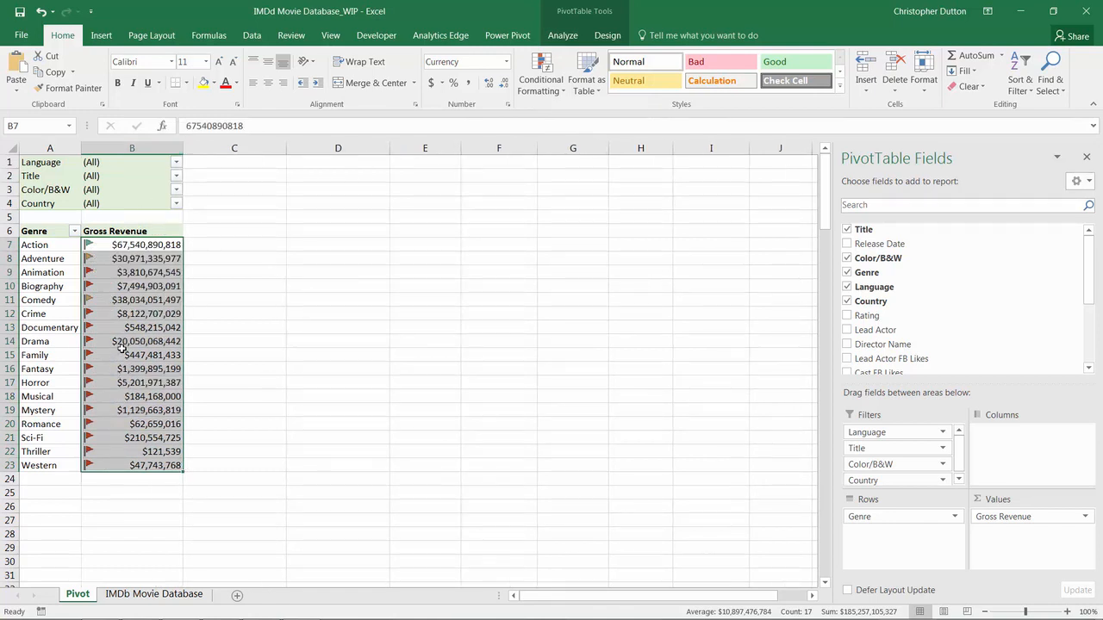
click(544, 91)
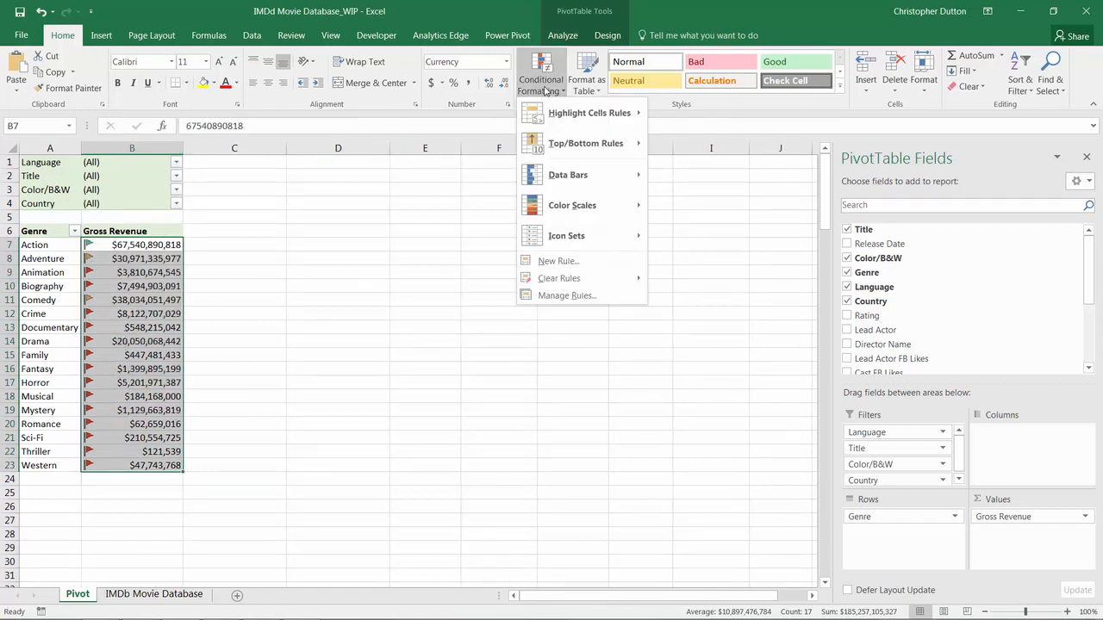
click(567, 296)
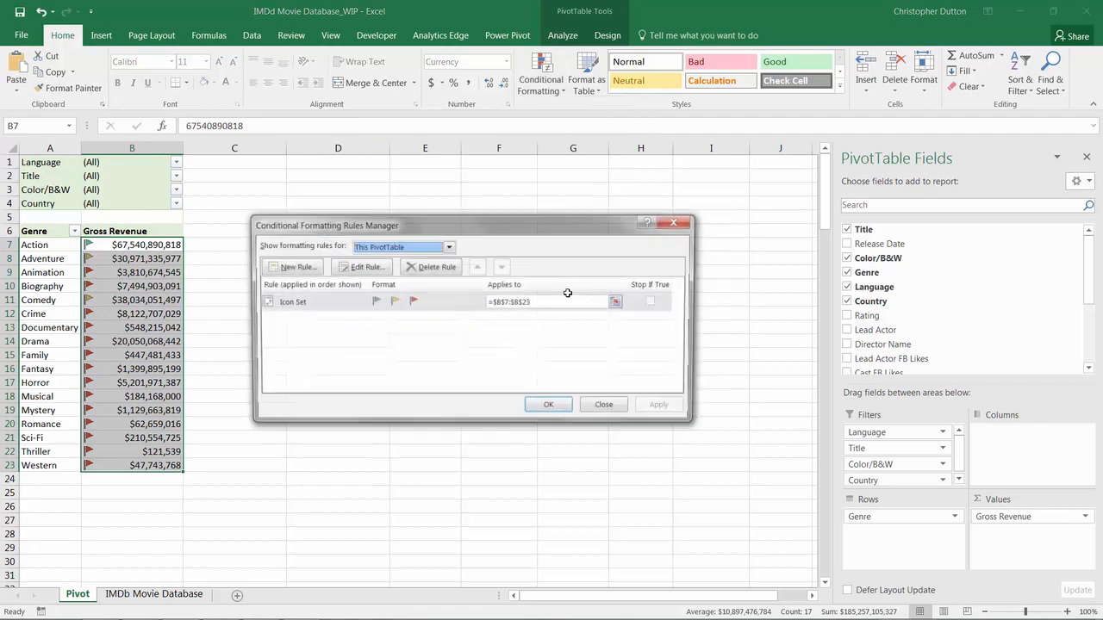
click(317, 304)
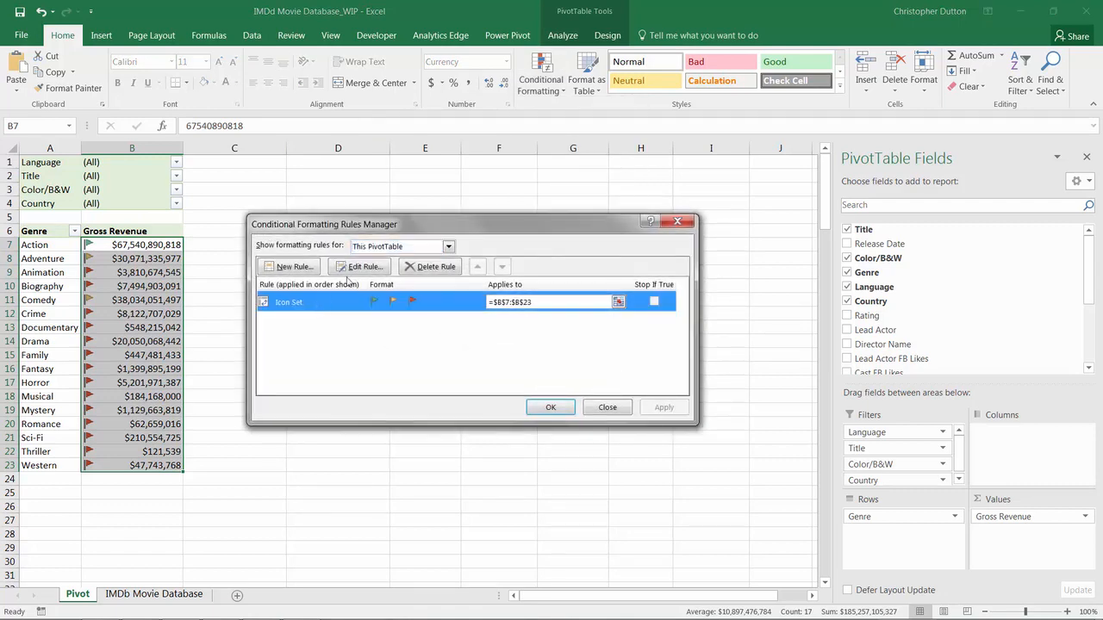
click(361, 268)
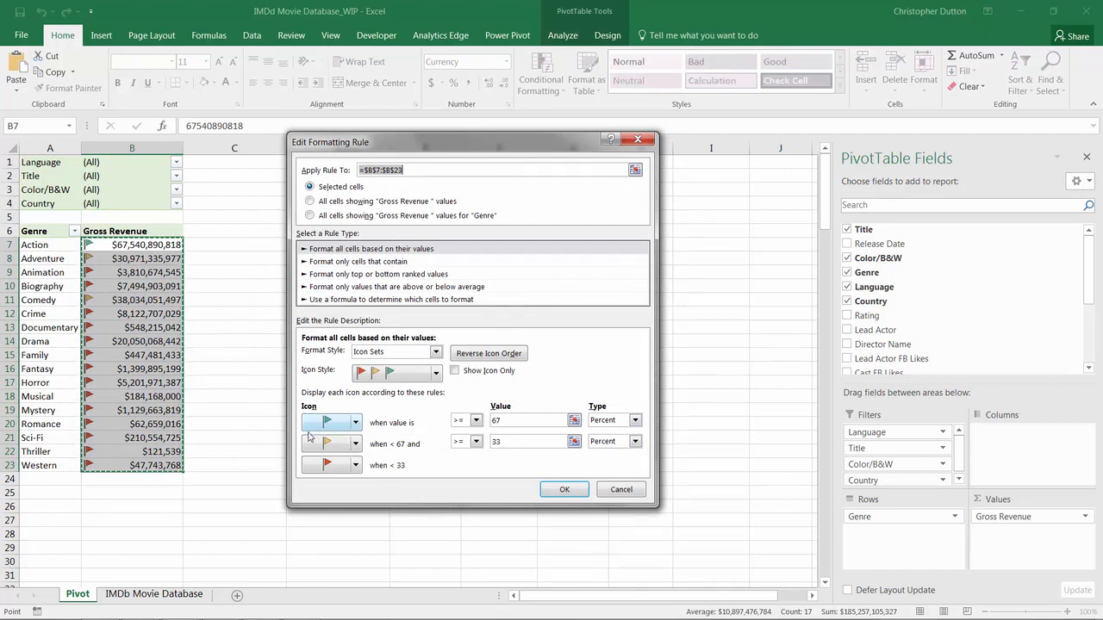
click(613, 490)
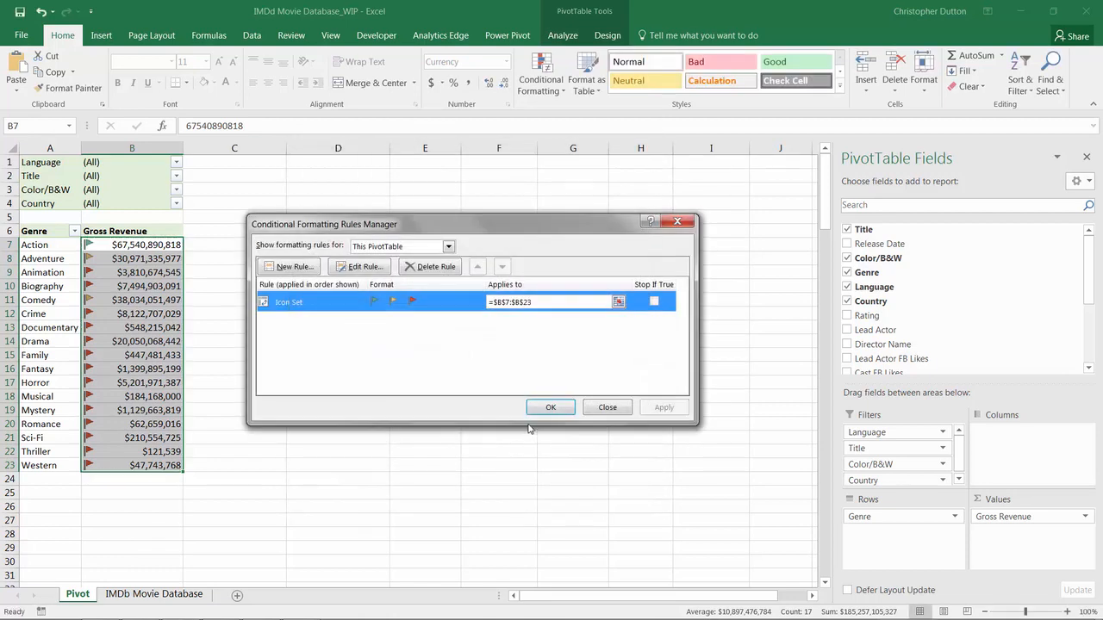
click(547, 412)
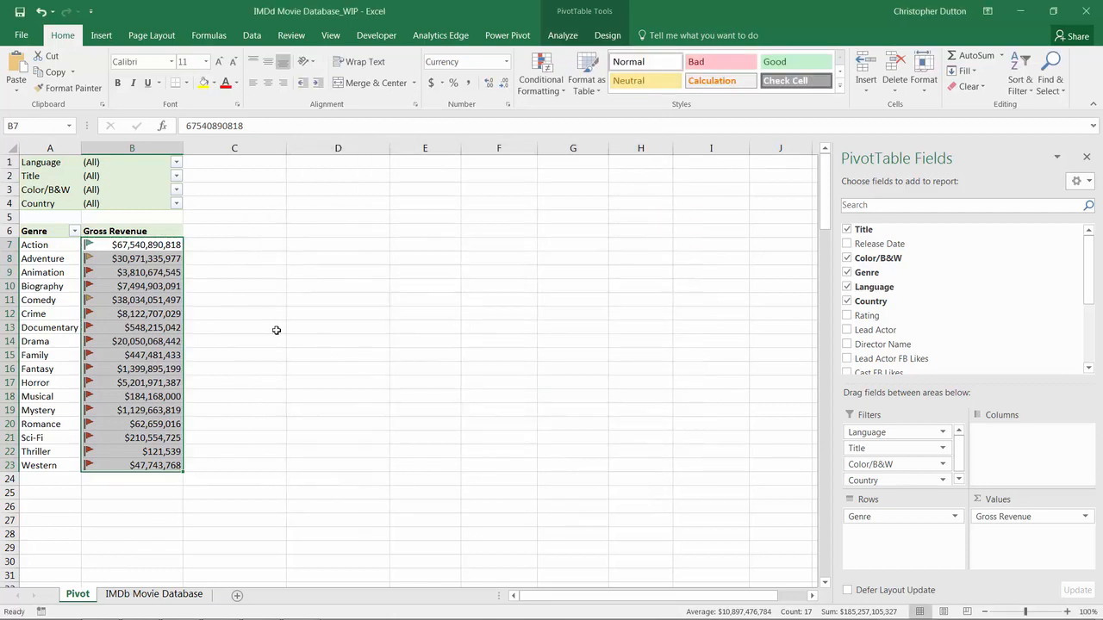